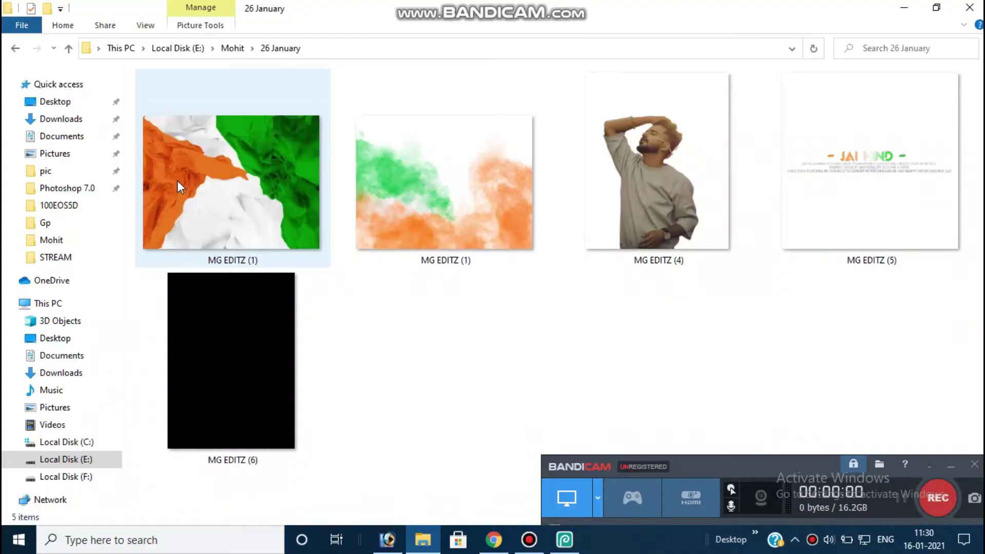
Preview the images in the 26 January folder one after another in the photo viewer.
{"action": "double_click", "coordinate": [183, 167]}
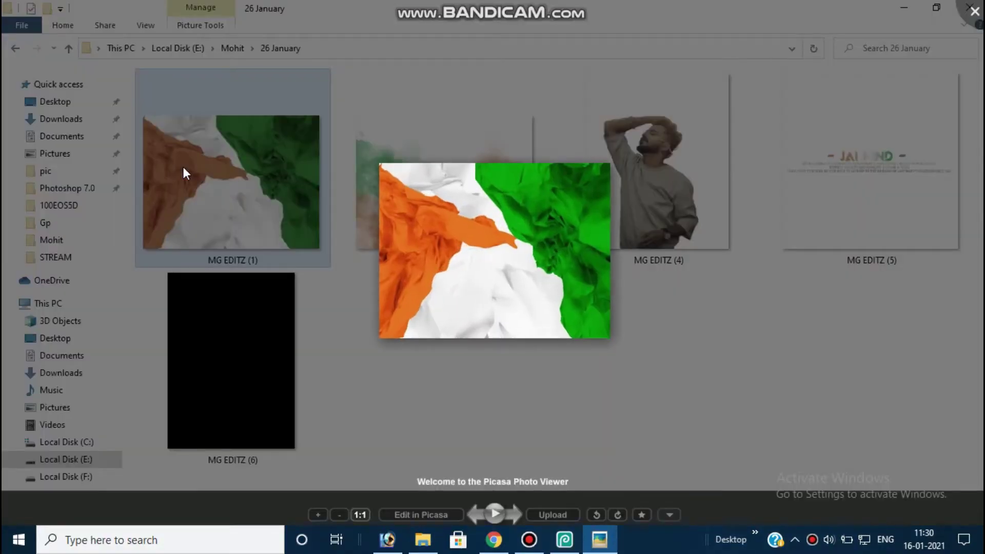
{"action": "key", "text": "Right"}
{"action": "key", "text": "Right"}
{"action": "key", "text": "Right"}
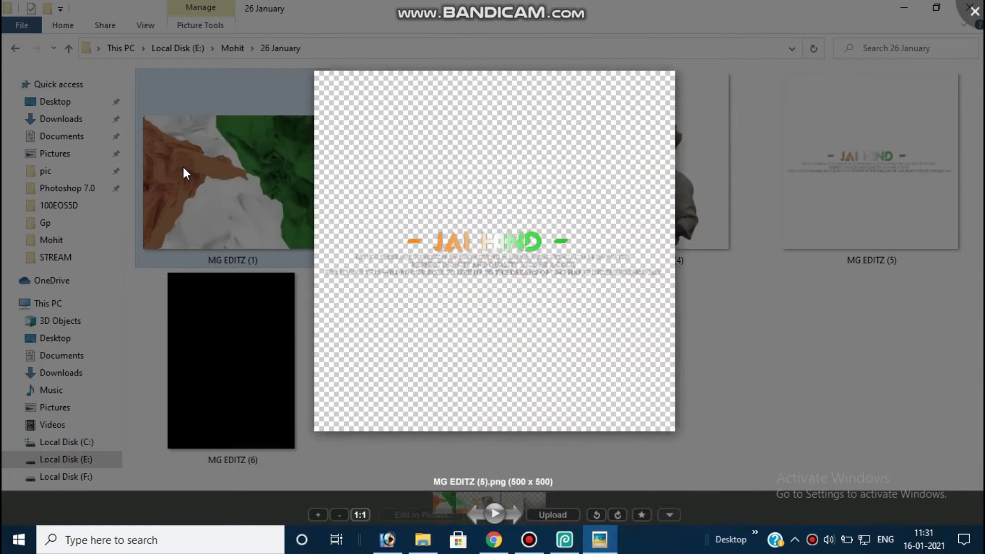
{"action": "key", "text": "Right"}
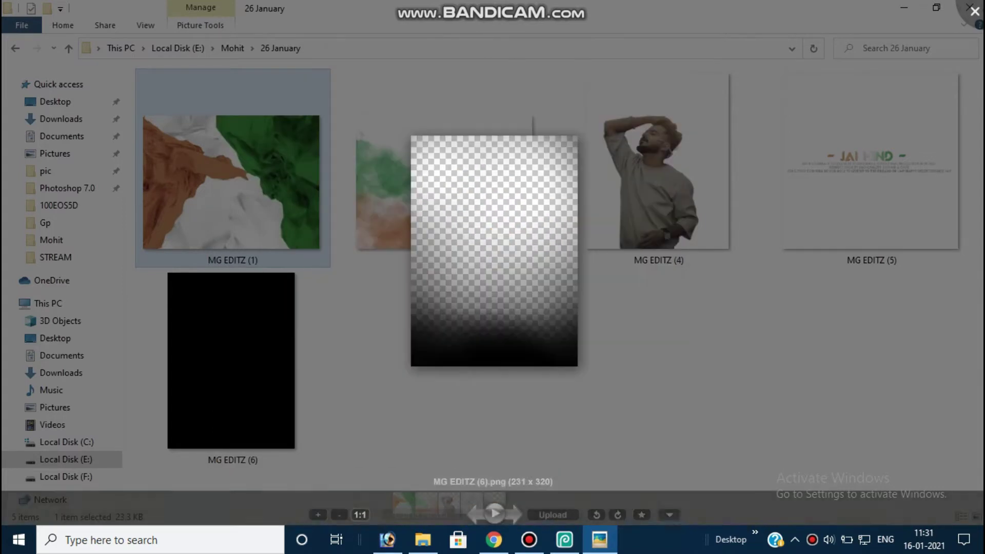
{"action": "key", "text": "Escape"}
Open the MG EDITZ (1) flag image in Photoshop and rotate its canvas 180° plus 90° counterclockwise into portrait orientation.
{"action": "left_click_drag", "start_coordinate": [286, 260], "coordinate": [474, 247]}
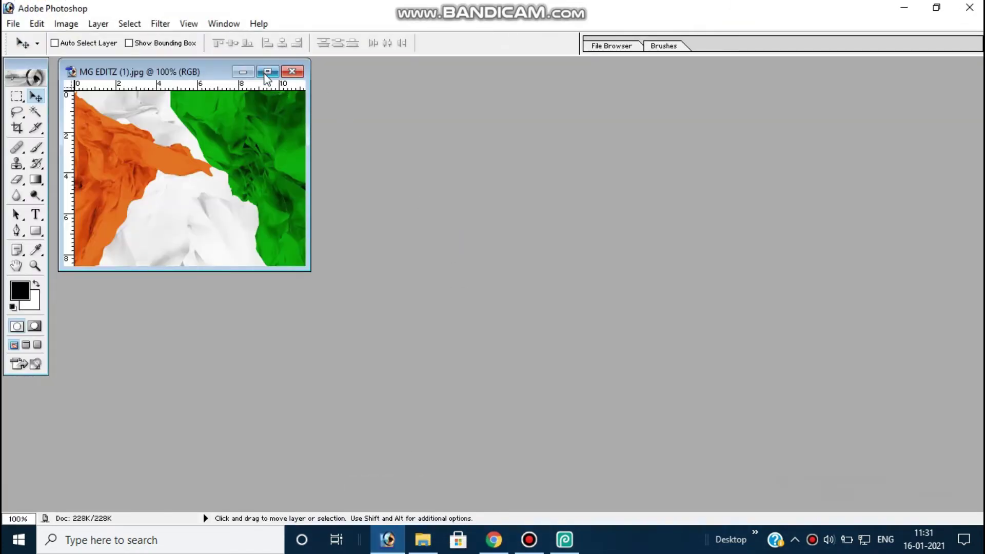
{"action": "left_click", "coordinate": [267, 72]}
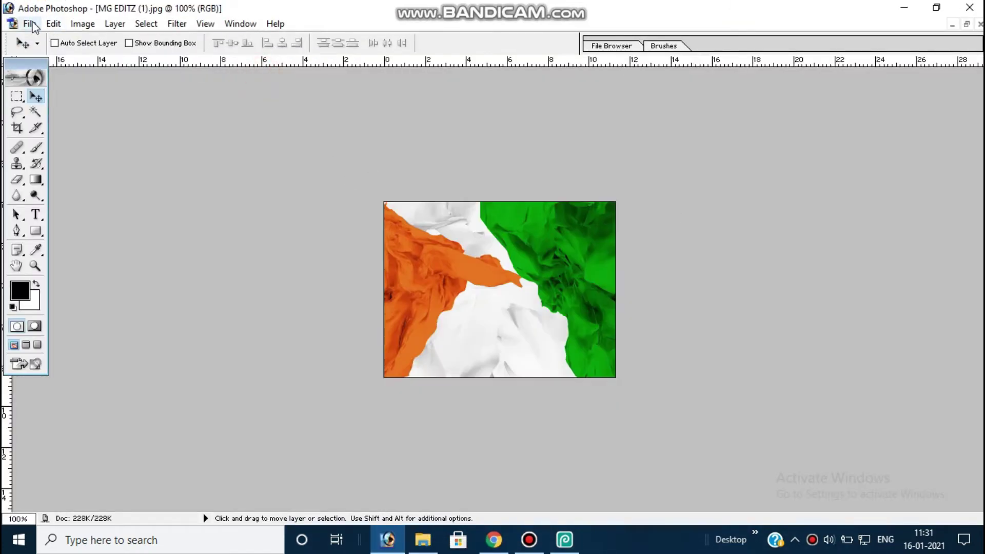
{"action": "left_click", "coordinate": [82, 23]}
{"action": "mouse_move", "coordinate": [159, 170]}
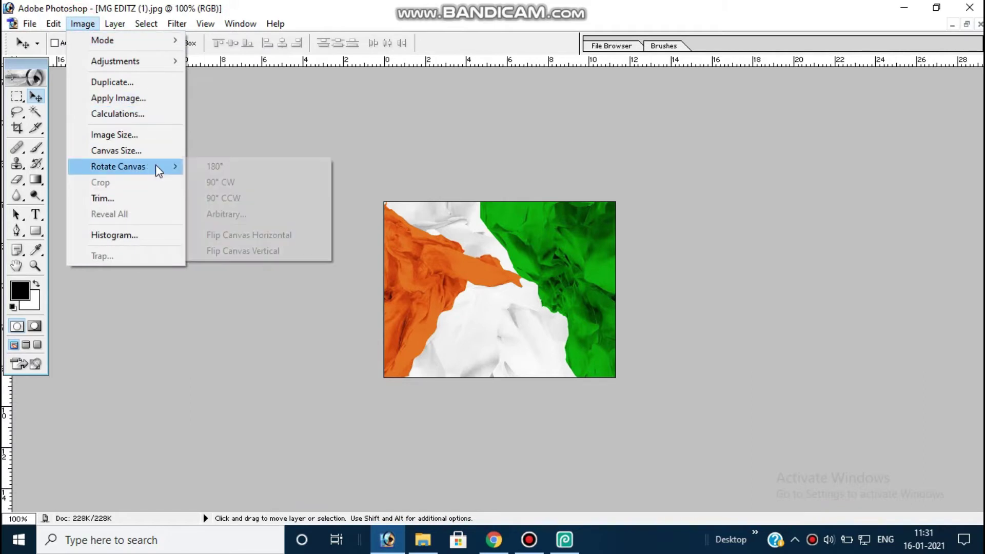
{"action": "left_click", "coordinate": [216, 168]}
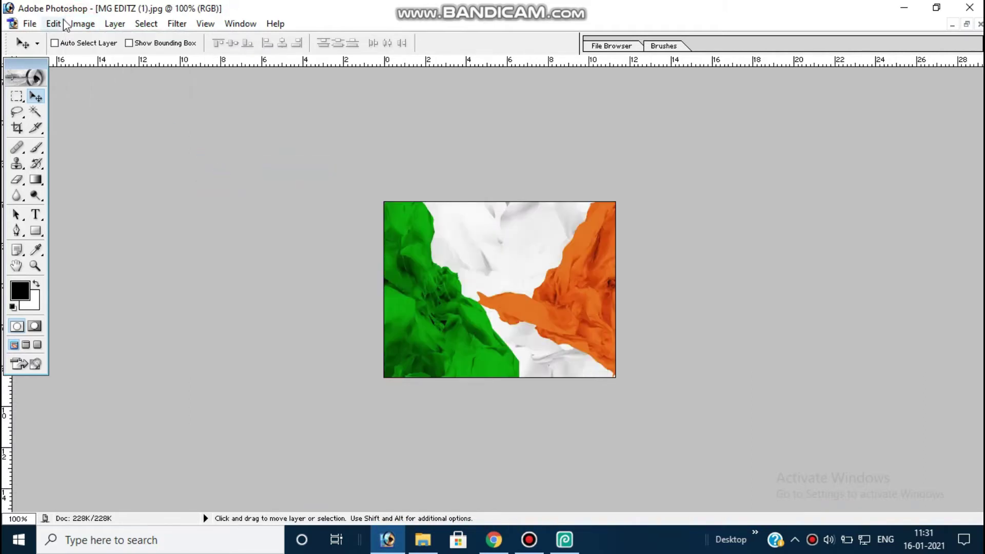
{"action": "left_click", "coordinate": [82, 23]}
{"action": "mouse_move", "coordinate": [153, 168]}
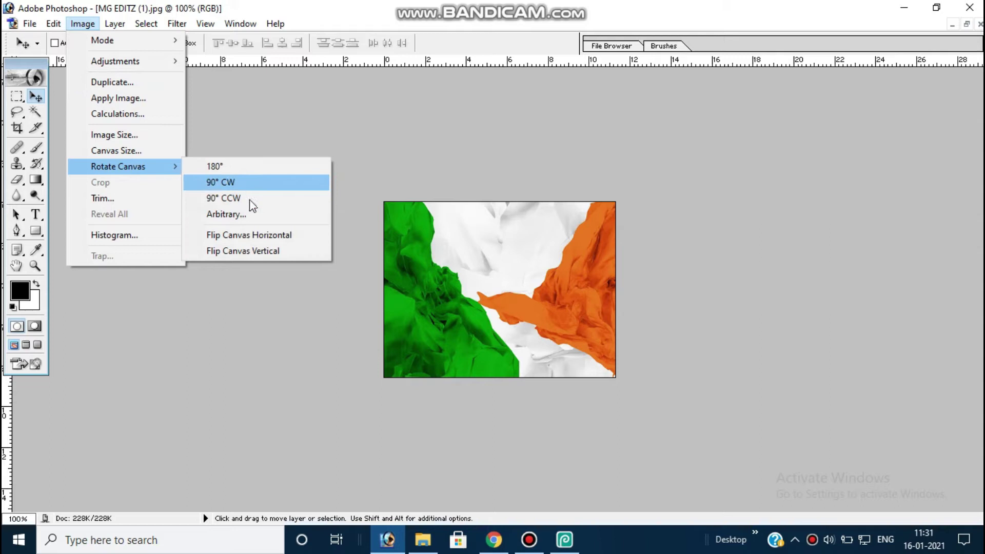
{"action": "left_click", "coordinate": [249, 199]}
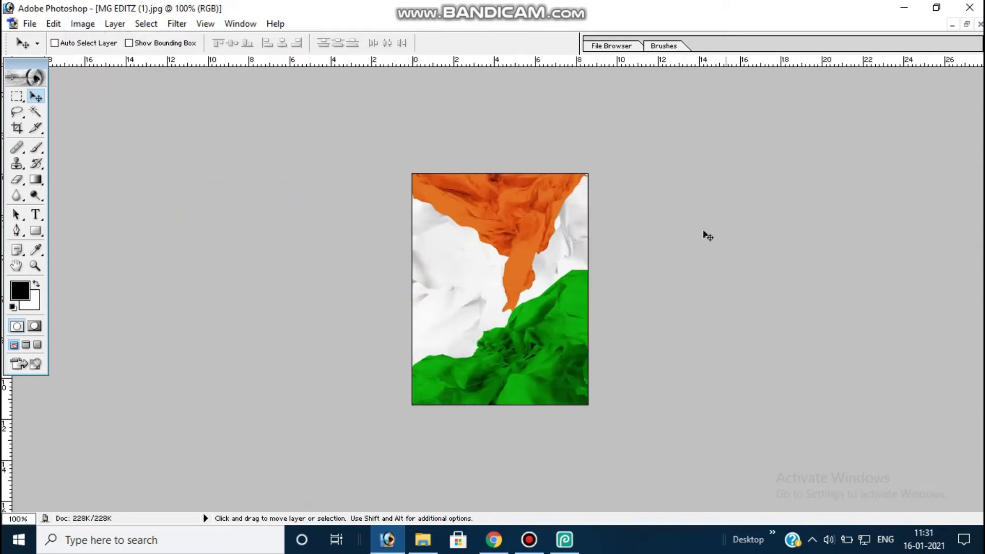
Apply Auto Levels to the flag image and show it in an enlarged floating window.
{"action": "left_click", "coordinate": [488, 259]}
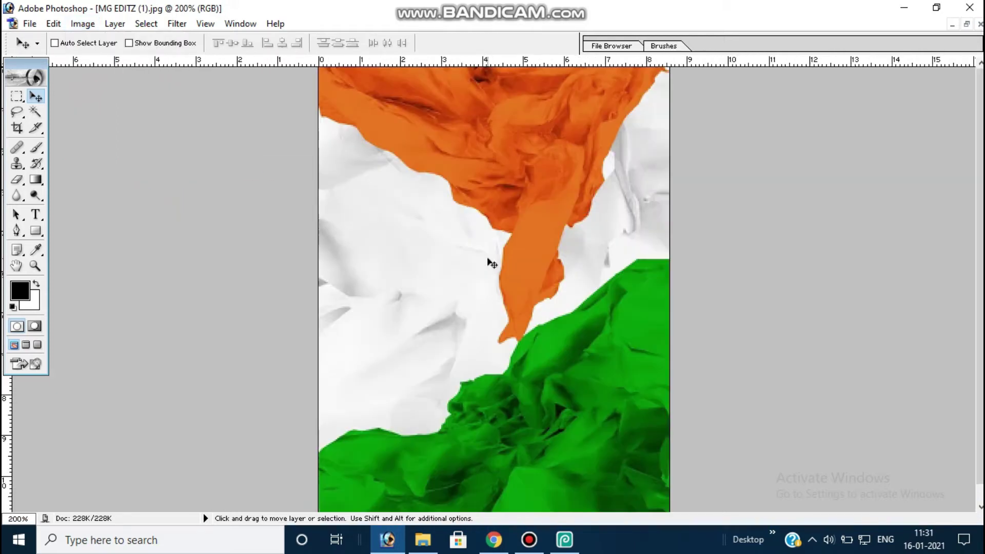
{"action": "key", "text": "ctrl+shift+l"}
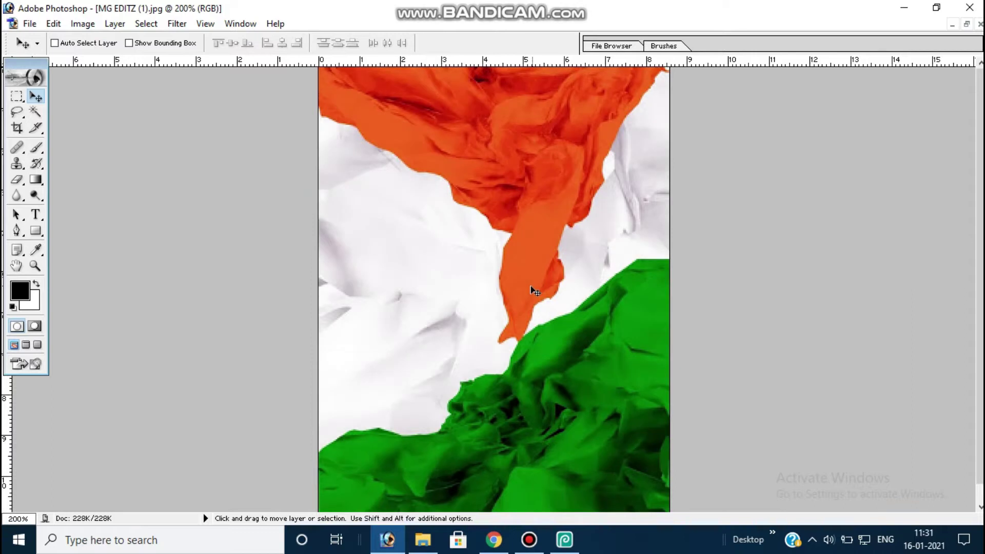
{"action": "left_click", "coordinate": [966, 24]}
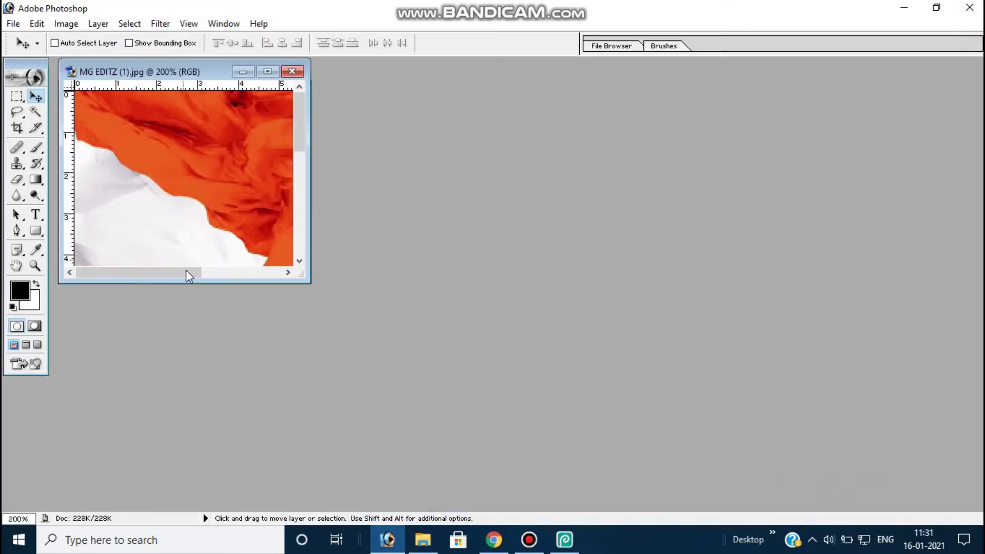
{"action": "left_click_drag", "start_coordinate": [250, 283], "coordinate": [249, 496]}
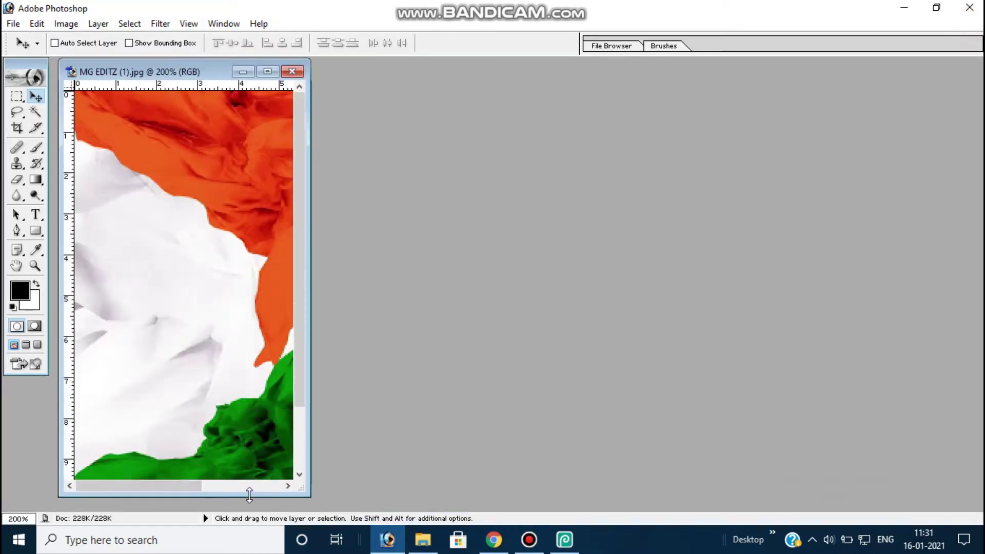
{"action": "left_click_drag", "start_coordinate": [306, 424], "coordinate": [580, 390]}
Open MG EDITZ (1).png and MG EDITZ (4).png from the 26 January folder together.
{"action": "double_click", "coordinate": [793, 146]}
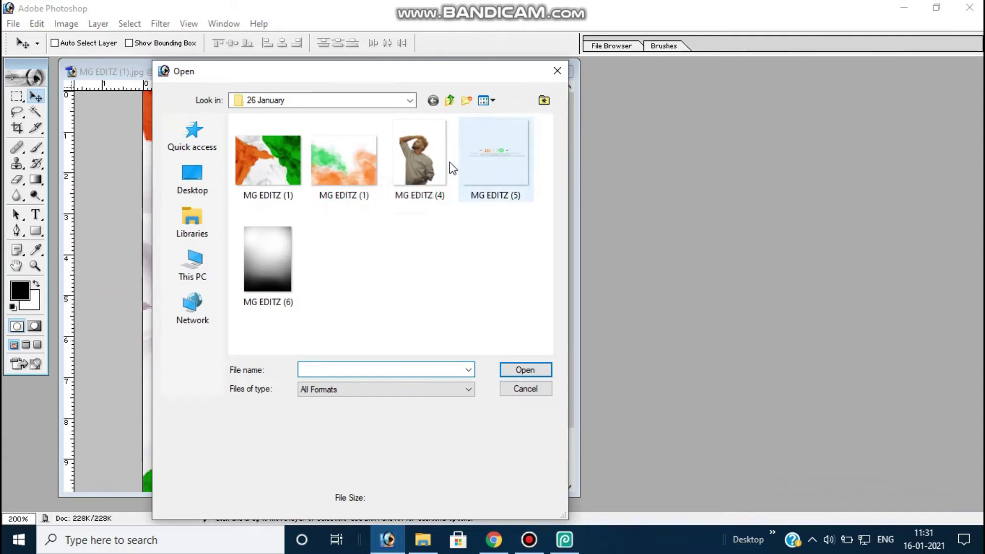
{"action": "left_click", "coordinate": [356, 169]}
{"action": "left_click", "coordinate": [418, 154], "text": "ctrl"}
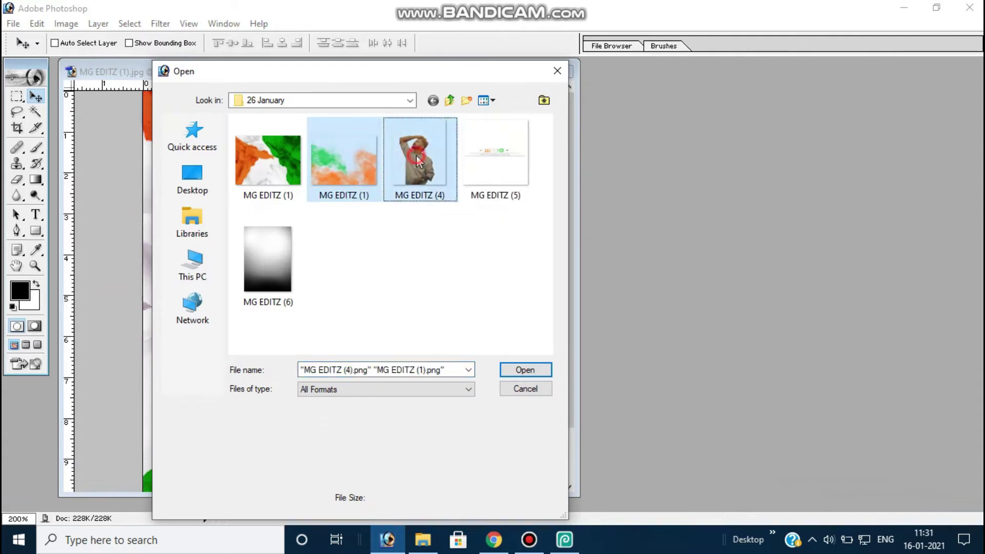
{"action": "left_click", "coordinate": [539, 369]}
Arrange the man cutout and smoke image windows beside the flag image so all are reachable.
{"action": "left_click_drag", "start_coordinate": [266, 88], "coordinate": [600, 97]}
{"action": "left_click_drag", "start_coordinate": [242, 75], "coordinate": [710, 62]}
{"action": "left_click", "coordinate": [372, 75]}
{"action": "left_click_drag", "start_coordinate": [512, 108], "coordinate": [867, 103]}
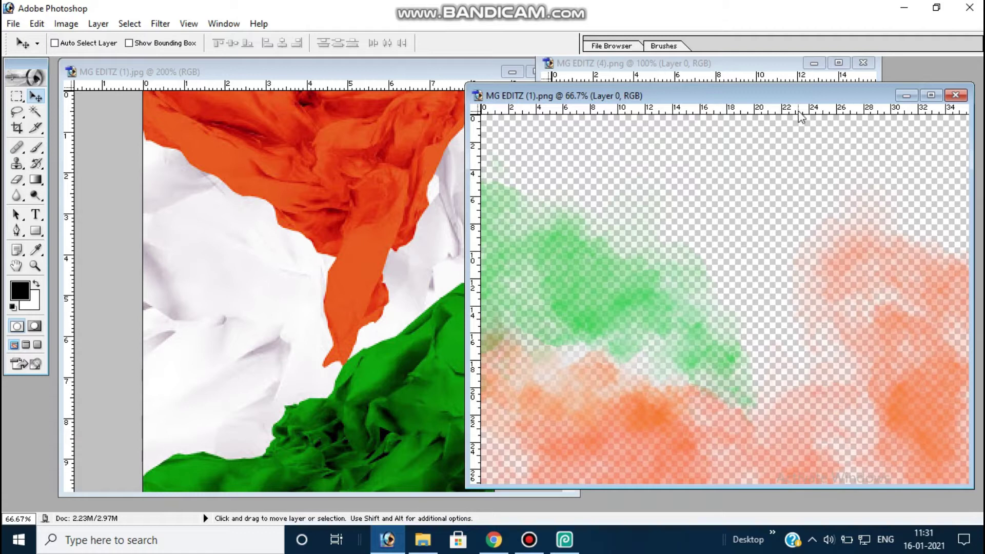
{"action": "left_click_drag", "start_coordinate": [797, 97], "coordinate": [811, 364]}
Copy the man cutout onto the flag image and scale it down proportionally to about 47%.
{"action": "left_click", "coordinate": [674, 231]}
{"action": "left_click_drag", "start_coordinate": [703, 248], "coordinate": [354, 296]}
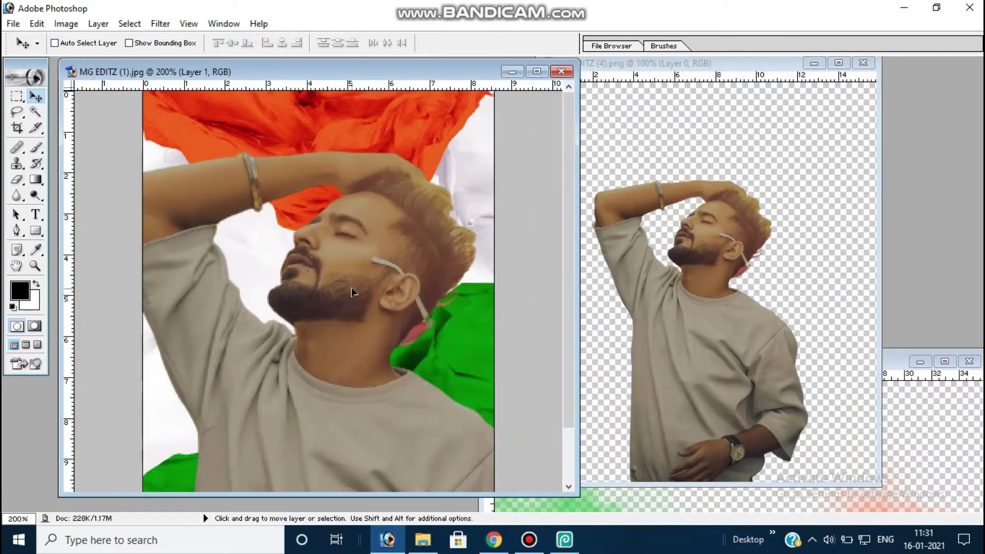
{"action": "key", "text": "ctrl+t"}
{"action": "left_click_drag", "start_coordinate": [551, 149], "coordinate": [443, 324]}
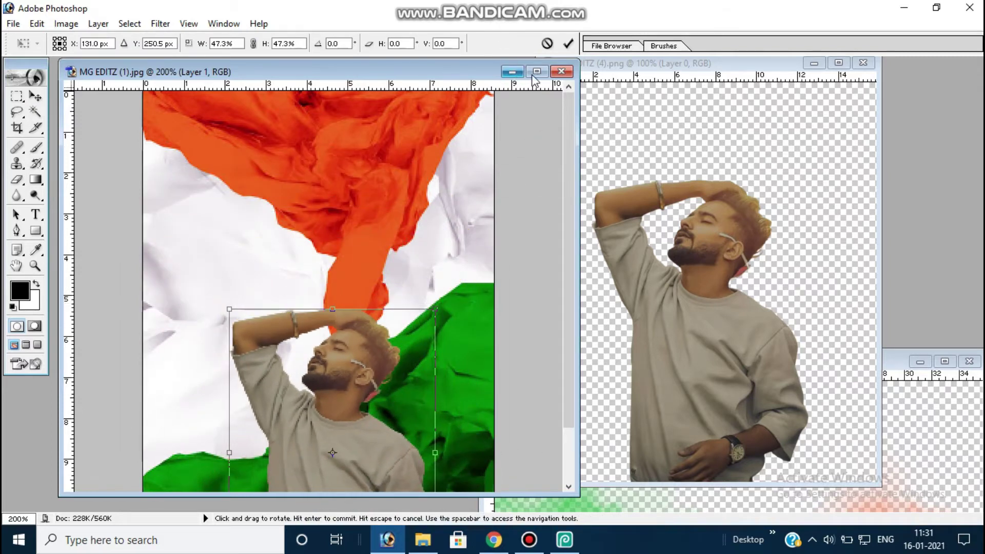
{"action": "double_click", "coordinate": [518, 72]}
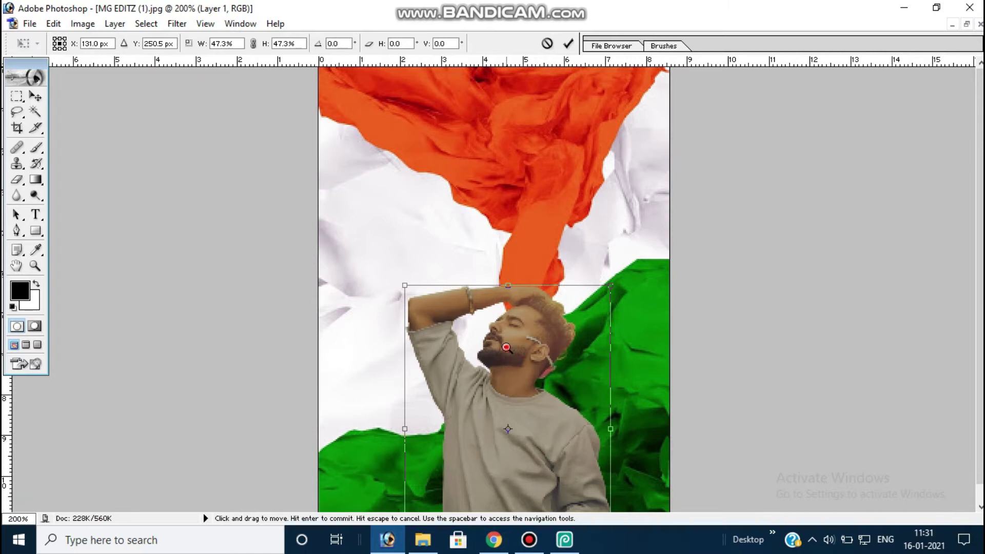
{"action": "key", "text": "ctrl+minus"}
Enlarge the man to about 61%, standing centred on the canvas's lower edge, and apply the transform.
{"action": "left_click_drag", "start_coordinate": [516, 308], "coordinate": [495, 236]}
{"action": "left_click_drag", "start_coordinate": [540, 364], "coordinate": [564, 398]}
{"action": "left_click_drag", "start_coordinate": [528, 326], "coordinate": [535, 333]}
{"action": "left_click_drag", "start_coordinate": [561, 213], "coordinate": [541, 267]}
{"action": "key", "text": "Right"}
{"action": "key", "text": "Right"}
{"action": "key", "text": "Right"}
{"action": "key", "text": "Right"}
{"action": "key", "text": "Right"}
{"action": "key", "text": "Right"}
{"action": "key", "text": "Right"}
{"action": "key", "text": "Right"}
{"action": "key", "text": "Right"}
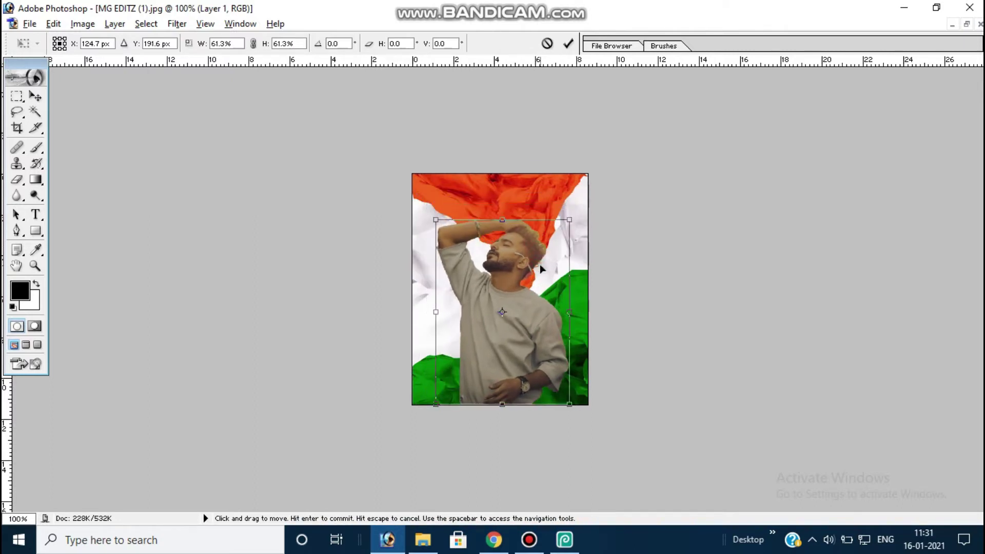
{"action": "key", "text": "Return"}
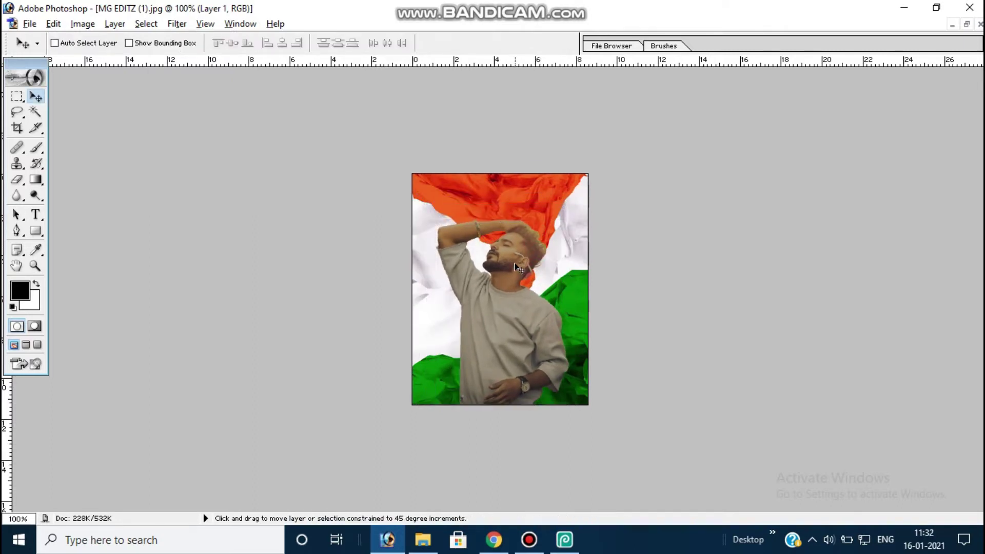
Apply Auto Levels to the man's layer and nudge it slightly to the left.
{"action": "key", "text": "ctrl+shift+l"}
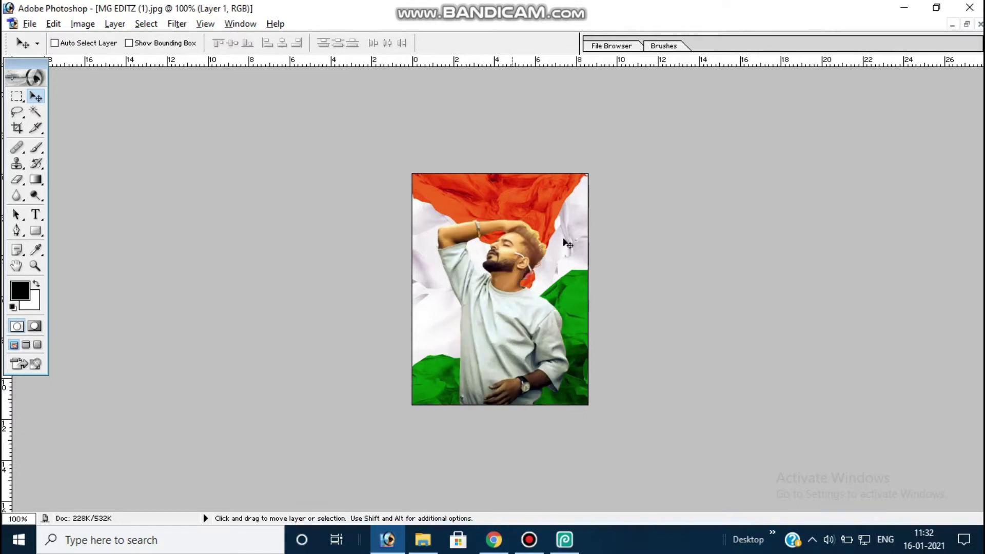
{"action": "key", "text": "Left"}
{"action": "key", "text": "Left"}
{"action": "key", "text": "Left"}
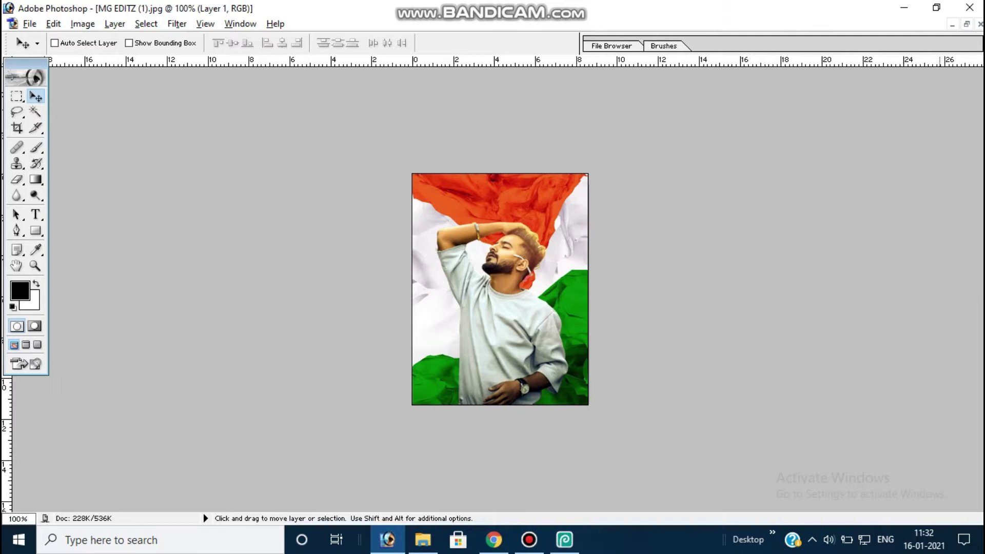
Close the man's source image and copy the coloured smoke from MG EDITZ (1).png onto the flag composition.
{"action": "left_click", "coordinate": [966, 25]}
{"action": "left_click", "coordinate": [821, 66]}
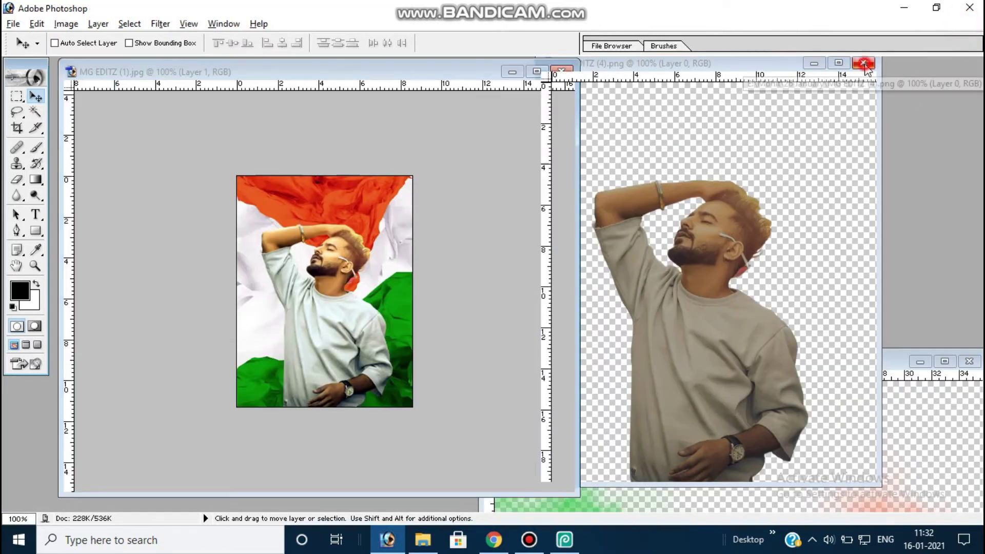
{"action": "left_click", "coordinate": [818, 458]}
{"action": "left_click_drag", "start_coordinate": [835, 503], "coordinate": [407, 336]}
Scale the smoke layer to about 26%, spread it across the lower part of the portrait, and apply the transform.
{"action": "key", "text": "ctrl+t"}
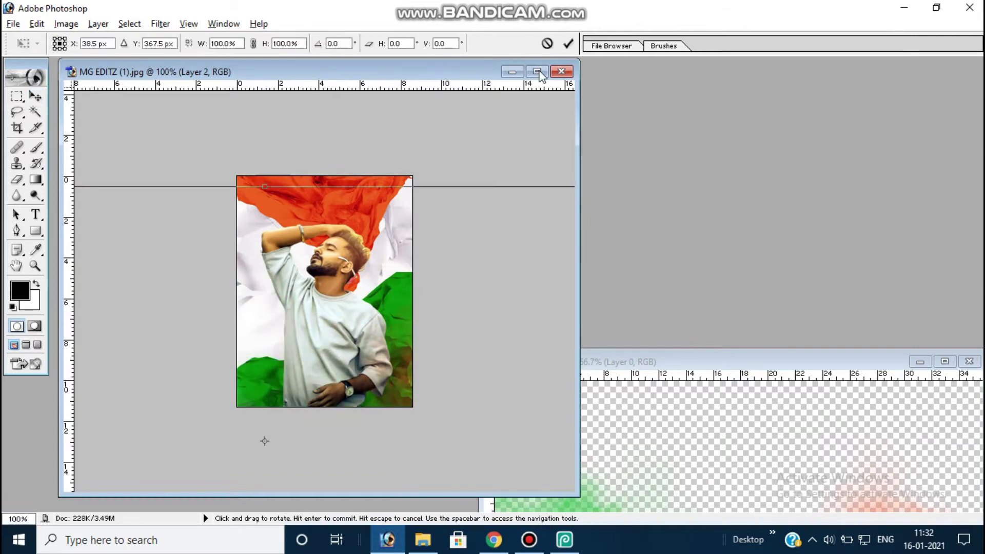
{"action": "left_click", "coordinate": [536, 71]}
{"action": "left_click_drag", "start_coordinate": [807, 184], "coordinate": [574, 481]}
{"action": "left_click_drag", "start_coordinate": [469, 431], "coordinate": [513, 374]}
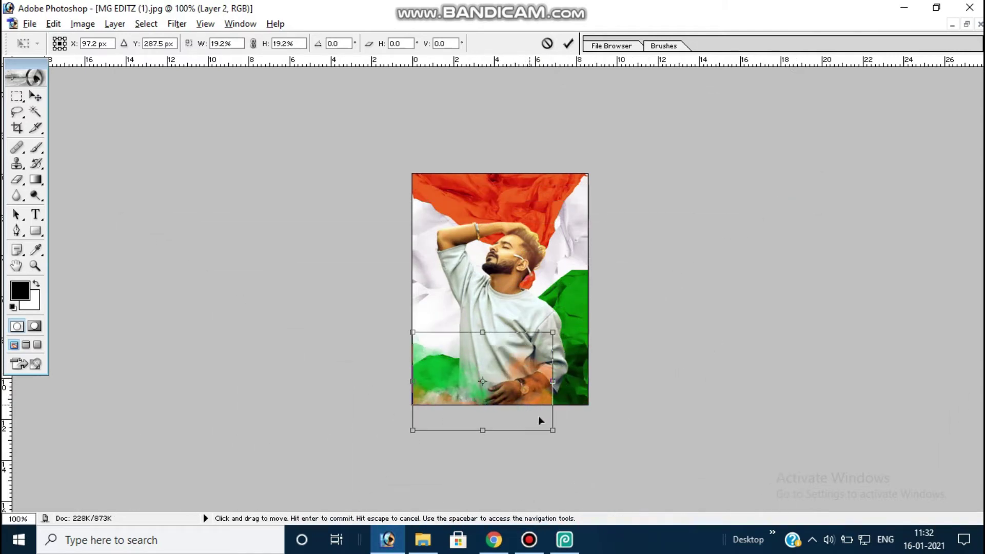
{"action": "left_click_drag", "start_coordinate": [554, 430], "coordinate": [579, 447]}
{"action": "left_click_drag", "start_coordinate": [529, 387], "coordinate": [552, 387]}
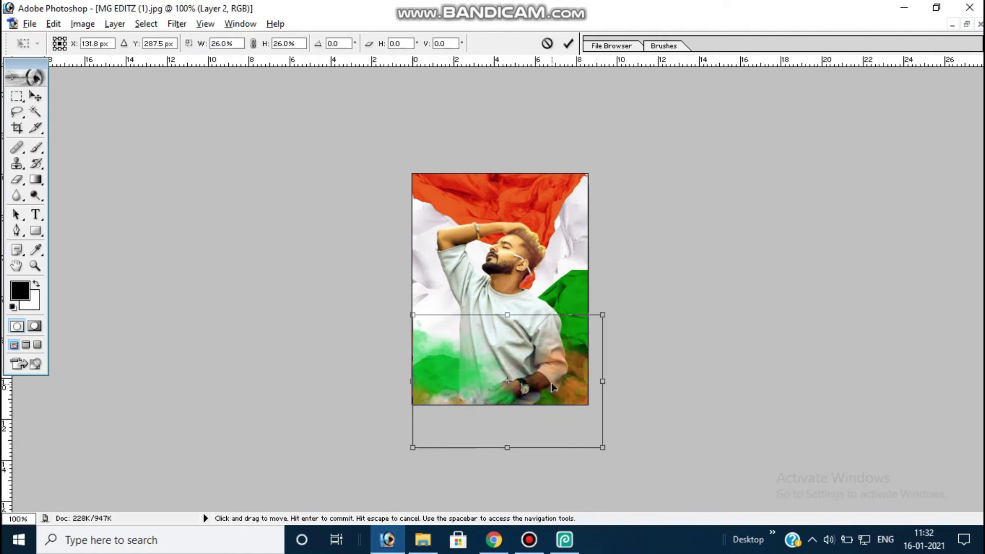
{"action": "key", "text": "Return"}
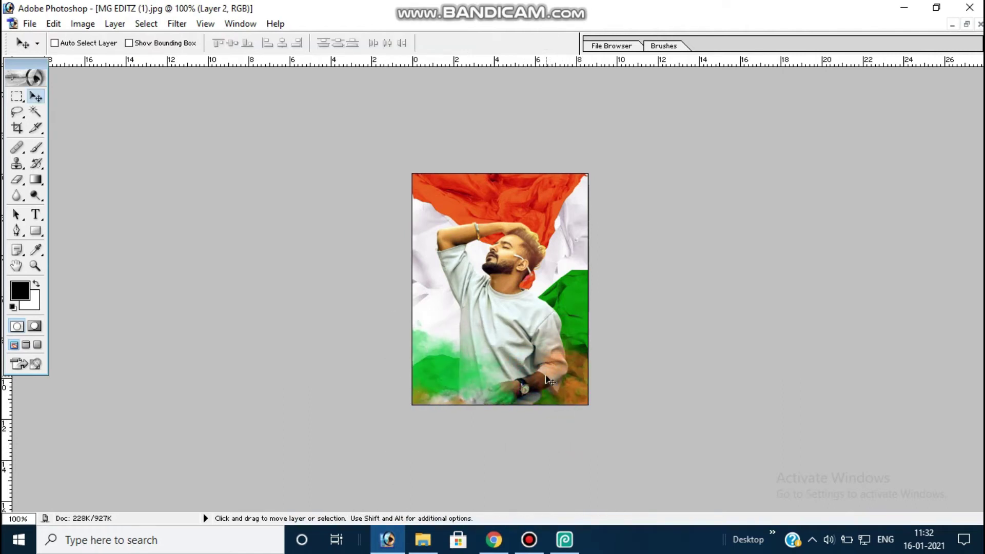
Apply Auto Levels to the smoke layer and close the smoke source image.
{"action": "left_click_drag", "start_coordinate": [548, 382], "coordinate": [549, 379]}
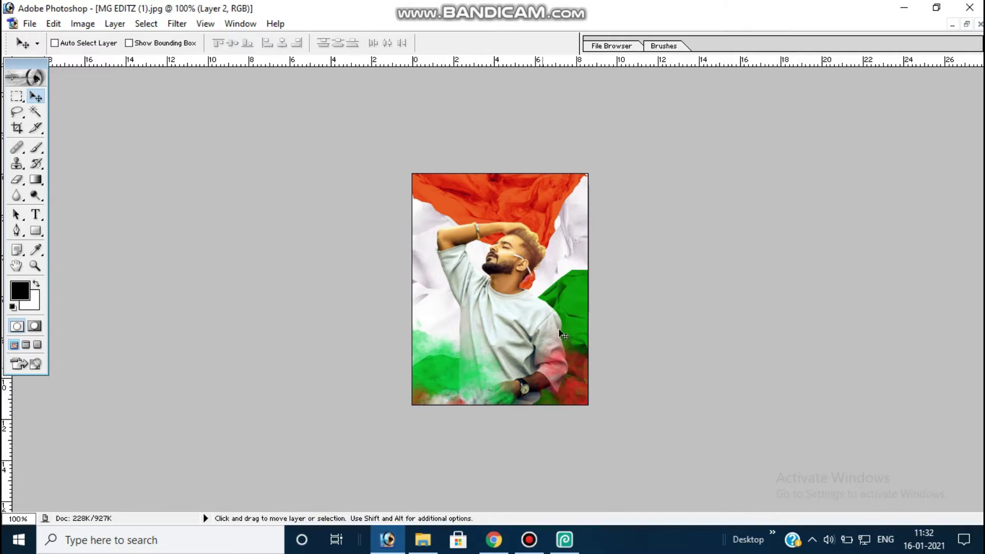
{"action": "key", "text": "ctrl+plus"}
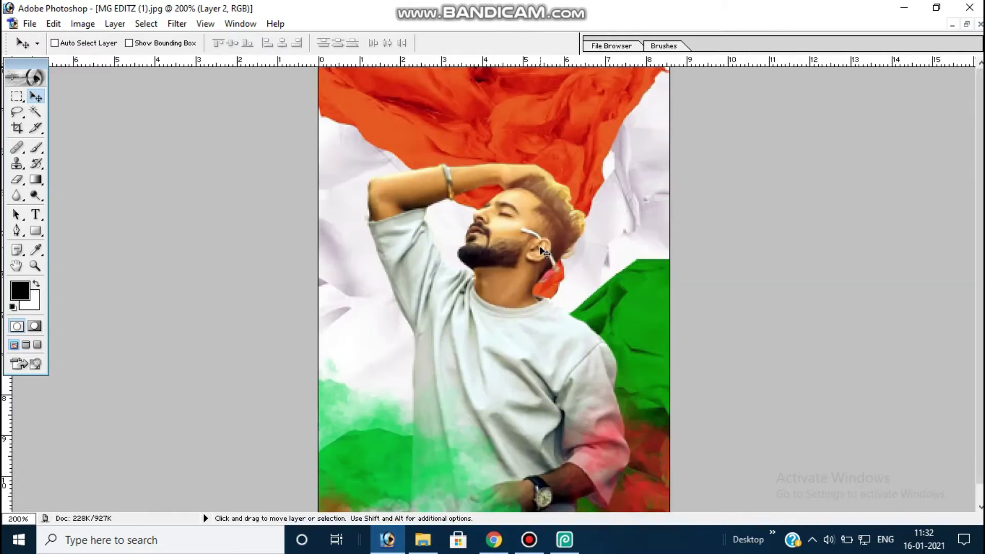
{"action": "left_click", "coordinate": [966, 25]}
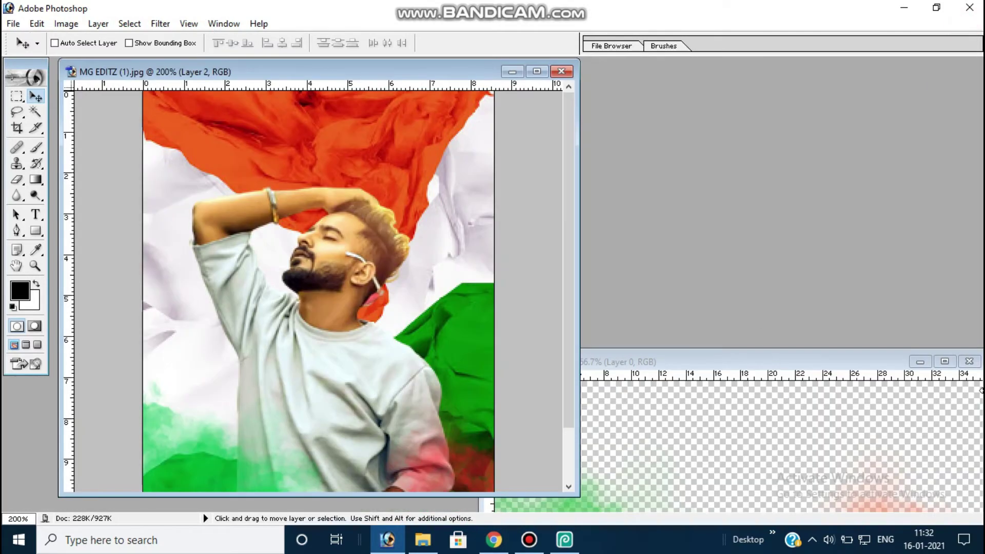
{"action": "left_click", "coordinate": [968, 362]}
Open MG EDITZ (5).png and MG EDITZ (6).png from the 26 January folder together.
{"action": "double_click", "coordinate": [797, 290]}
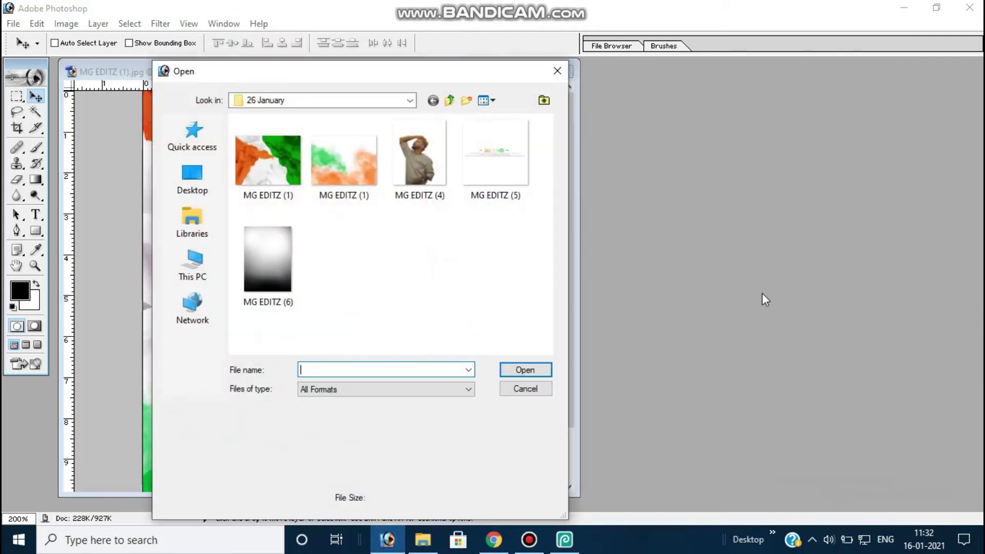
{"action": "left_click", "coordinate": [267, 259]}
{"action": "left_click", "coordinate": [495, 154], "text": "ctrl"}
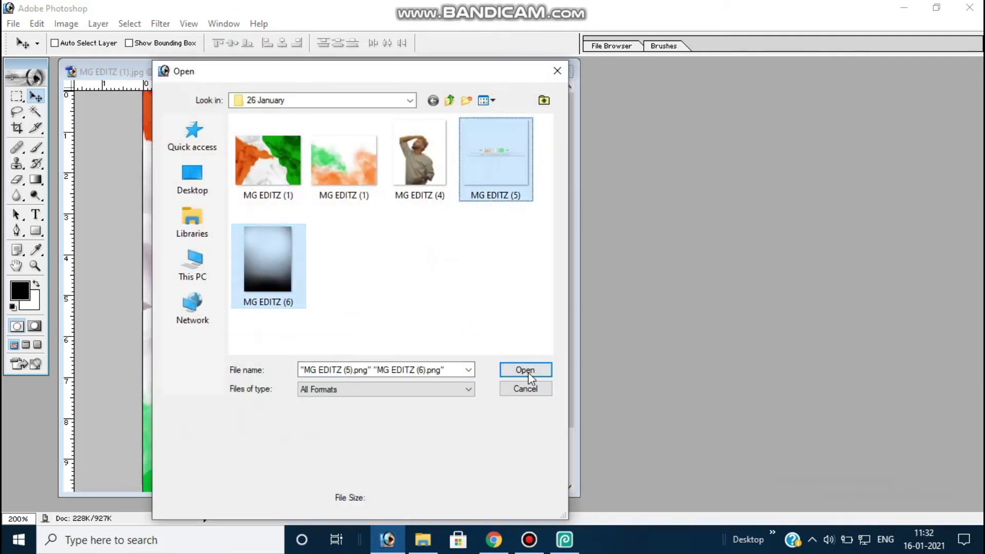
{"action": "left_click", "coordinate": [525, 370]}
Arrange the JAI HIND text and dark gradient windows beside the composition and copy the MG EDITZ (6) gradient onto it.
{"action": "left_click", "coordinate": [307, 89]}
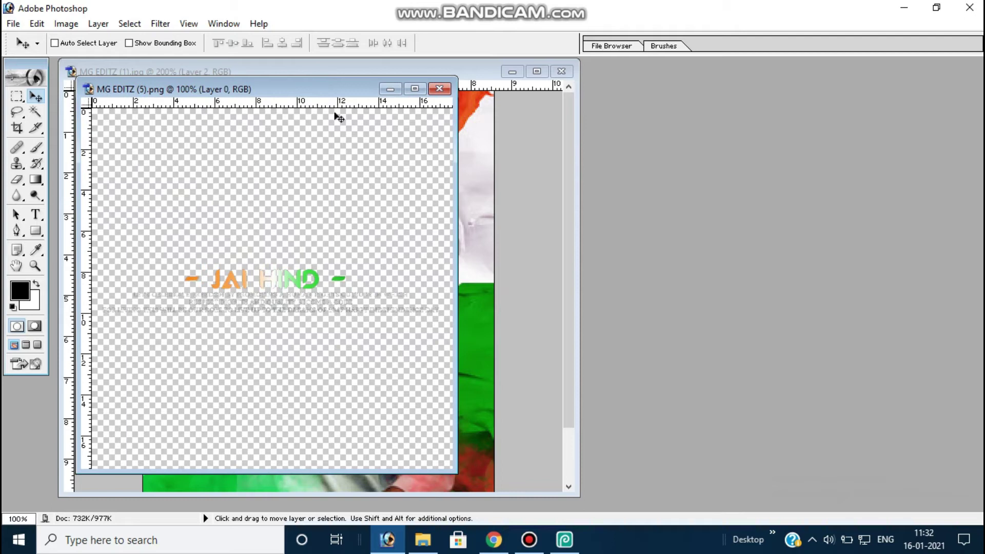
{"action": "left_click_drag", "start_coordinate": [298, 90], "coordinate": [734, 60]}
{"action": "left_click_drag", "start_coordinate": [125, 94], "coordinate": [746, 99]}
{"action": "left_click_drag", "start_coordinate": [793, 247], "coordinate": [357, 300]}
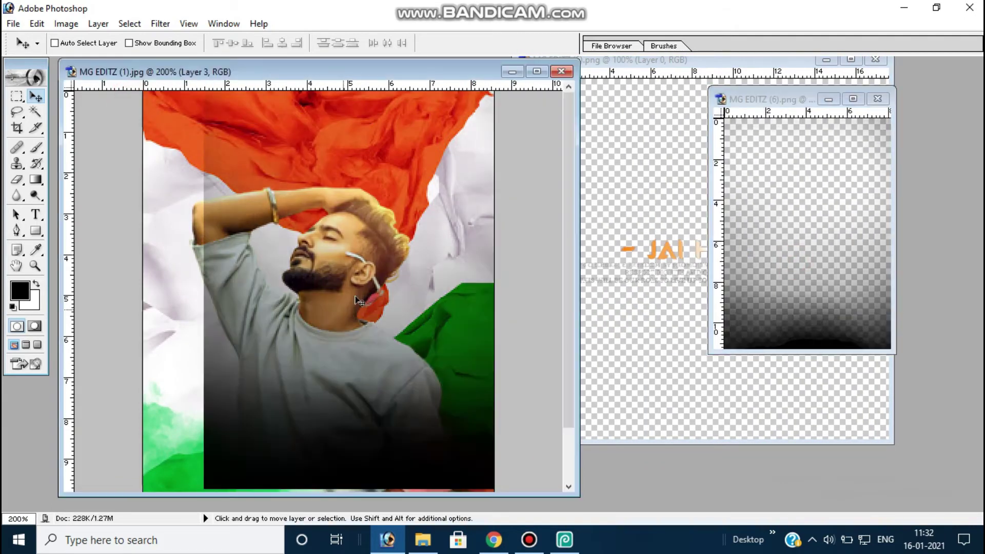
Reposition the dark gradient layer, enlarge it to cover the whole portrait canvas, and apply the transform.
{"action": "left_click", "coordinate": [537, 72]}
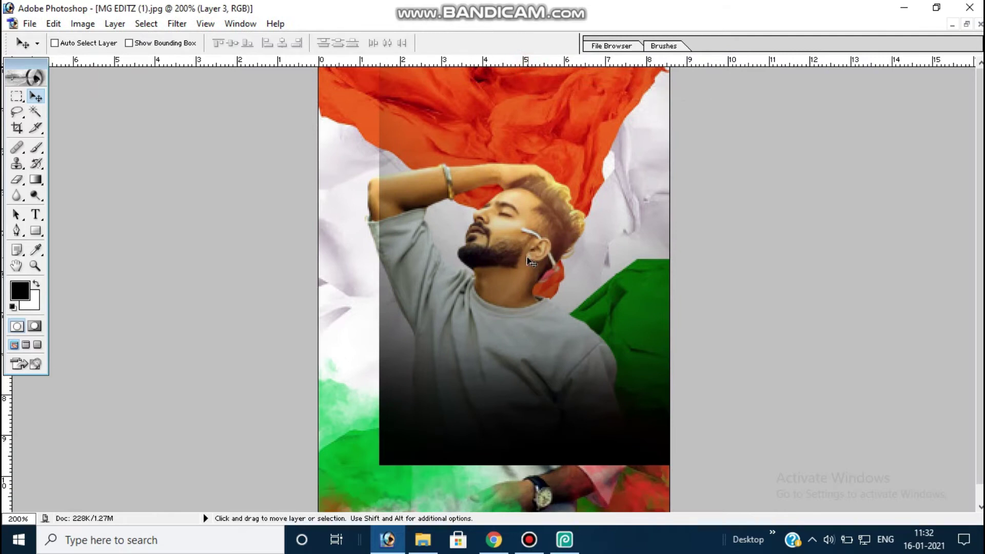
{"action": "key", "text": "ctrl+minus"}
{"action": "left_click_drag", "start_coordinate": [529, 262], "coordinate": [506, 273]}
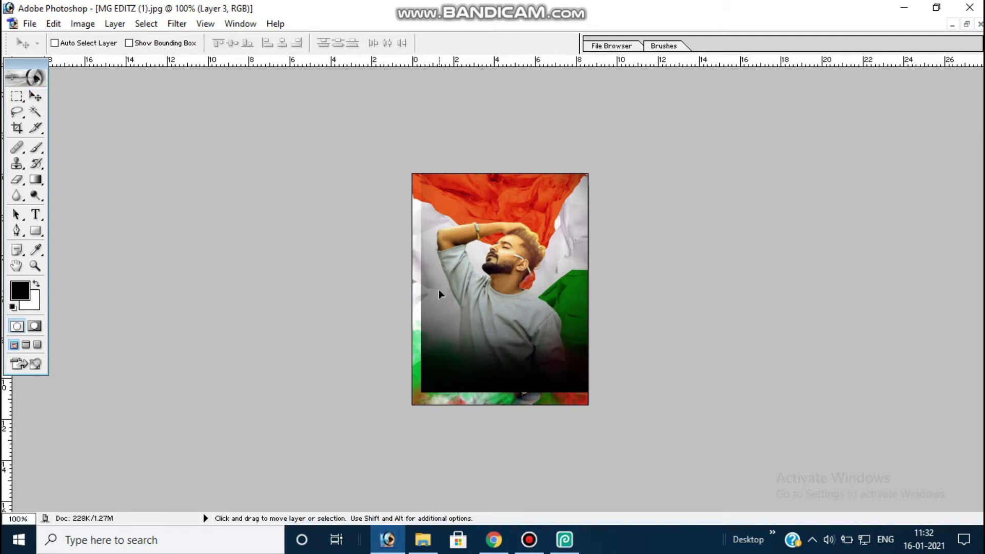
{"action": "key", "text": "ctrl+t"}
{"action": "left_click_drag", "start_coordinate": [421, 392], "coordinate": [389, 450]}
{"action": "key", "text": "Return"}
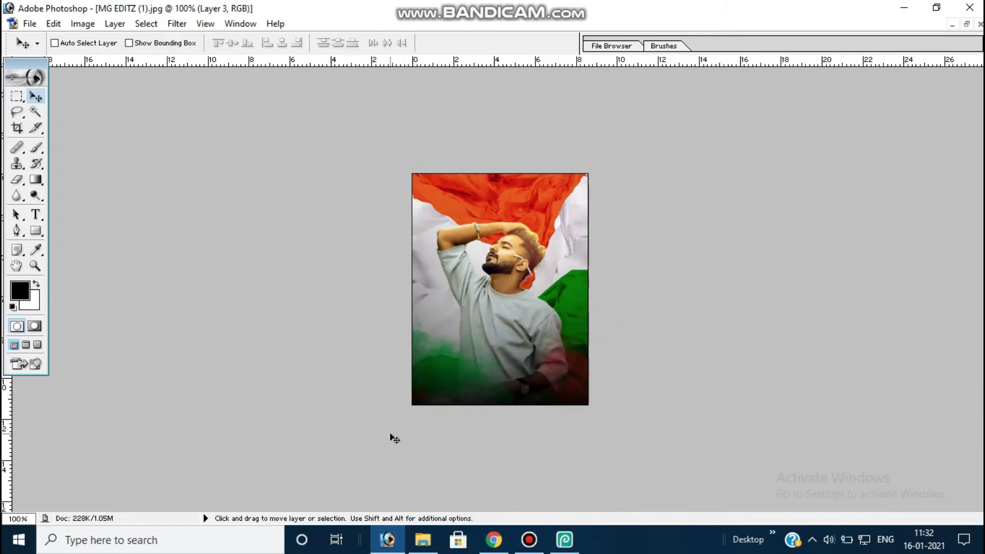
Close the MG EDITZ (6) gradient image and copy the JAI HIND text onto the lower part of the composition.
{"action": "left_click", "coordinate": [967, 25]}
{"action": "left_click", "coordinate": [872, 96]}
{"action": "left_click_drag", "start_coordinate": [777, 259], "coordinate": [382, 386]}
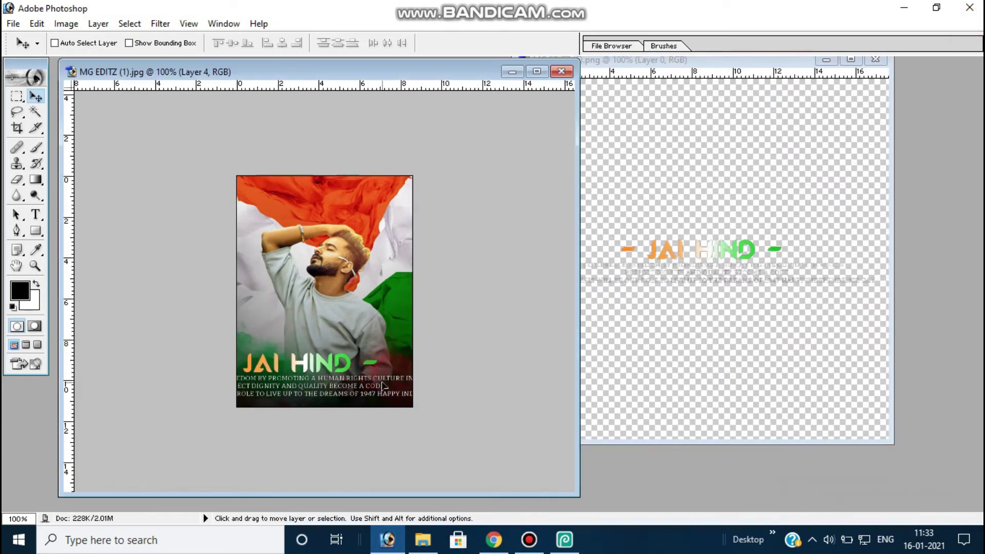
{"action": "left_click", "coordinate": [536, 72]}
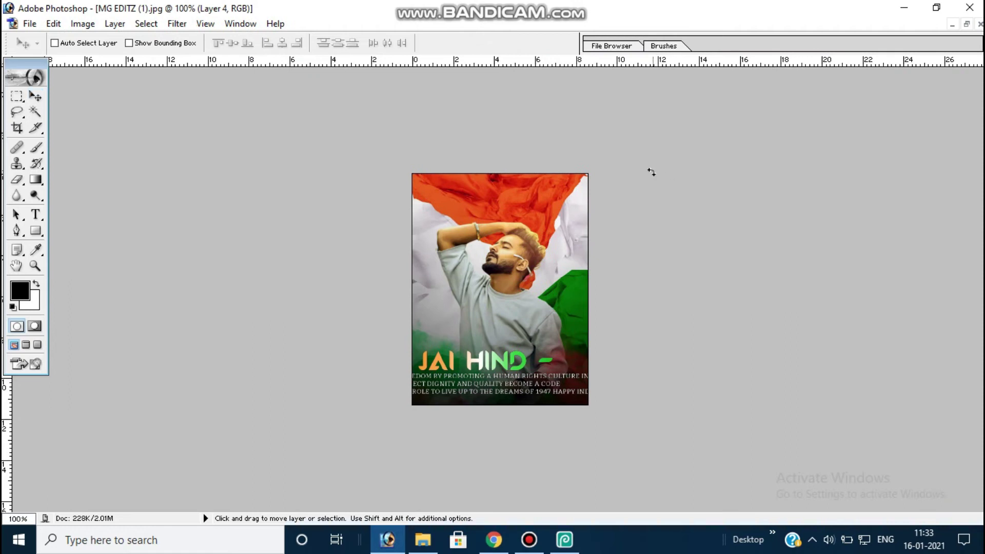
Scale the JAI HIND text layer proportionally to about 53% and shift it toward the horizontal centre of the portrait.
{"action": "key", "text": "ctrl+t"}
{"action": "left_click_drag", "start_coordinate": [651, 347], "coordinate": [585, 385]}
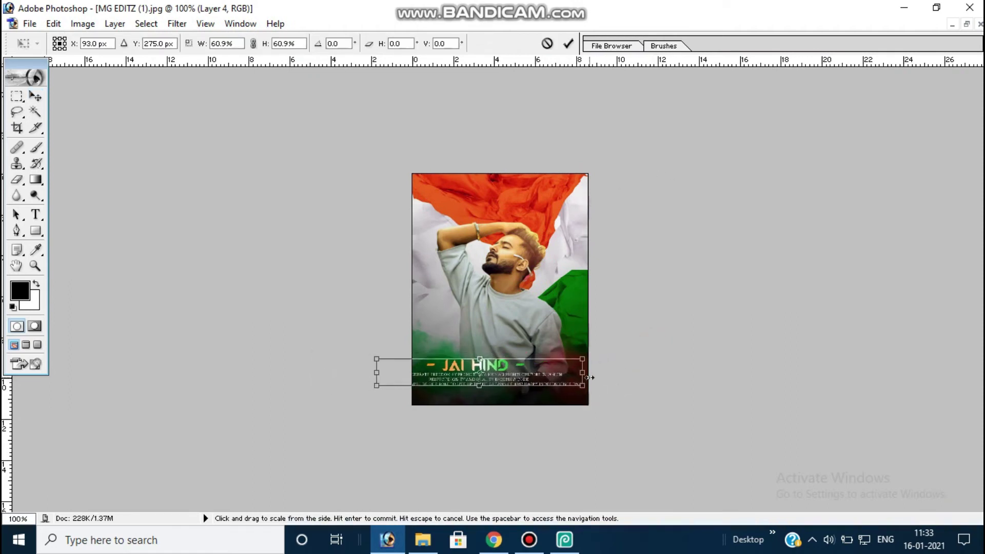
{"action": "key", "text": "shift+Right"}
{"action": "key", "text": "Right"}
{"action": "key", "text": "Right"}
{"action": "key", "text": "Right"}
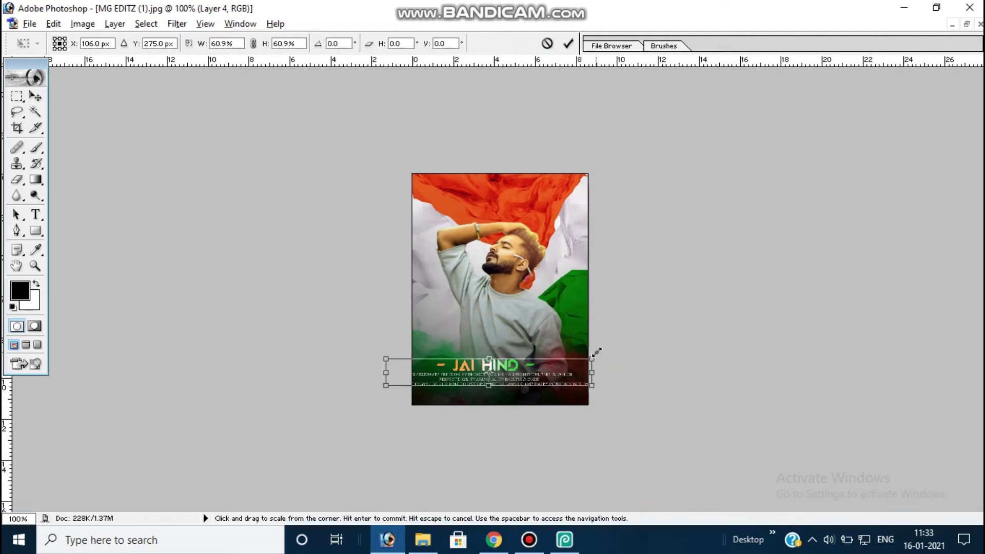
{"action": "left_click_drag", "start_coordinate": [596, 351], "coordinate": [584, 362]}
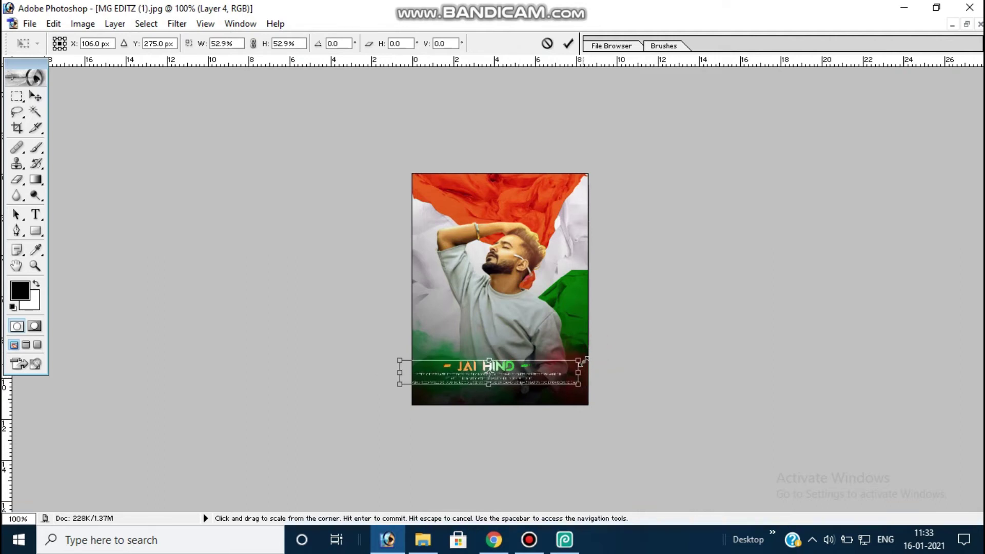
Nudge the JAI HIND text right and down to centre it near the portrait's lower edge, and apply the transform.
{"action": "key", "text": "Right"}
{"action": "key", "text": "Right"}
{"action": "key", "text": "Right"}
{"action": "key", "text": "Right"}
{"action": "key", "text": "Right"}
{"action": "key", "text": "Right"}
{"action": "key", "text": "Right"}
{"action": "key", "text": "Right"}
{"action": "key", "text": "Down"}
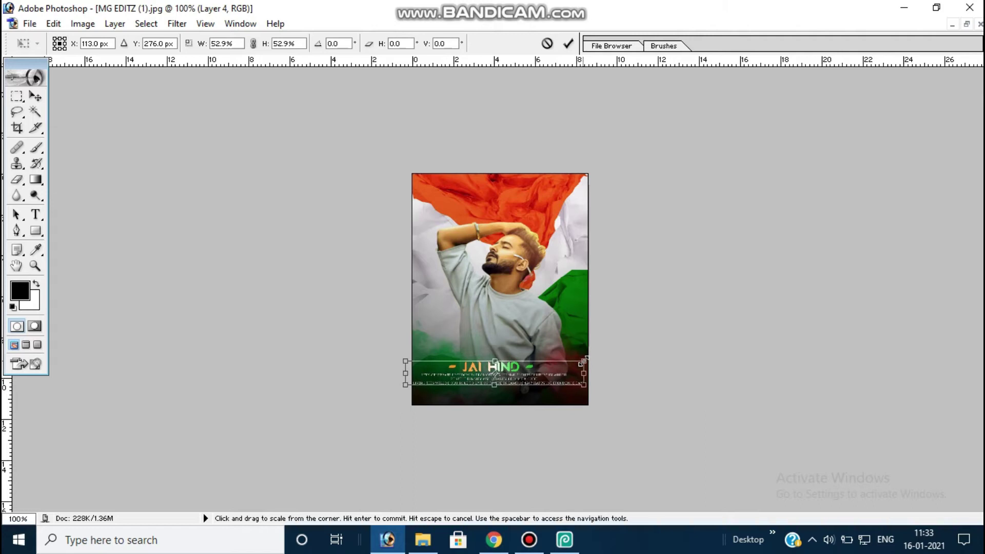
{"action": "key", "text": "Right"}
{"action": "key", "text": "Right"}
{"action": "key", "text": "Right"}
{"action": "key", "text": "Down"}
{"action": "key", "text": "Down"}
{"action": "key", "text": "Down"}
{"action": "key", "text": "Down"}
{"action": "key", "text": "Down"}
{"action": "key", "text": "Down"}
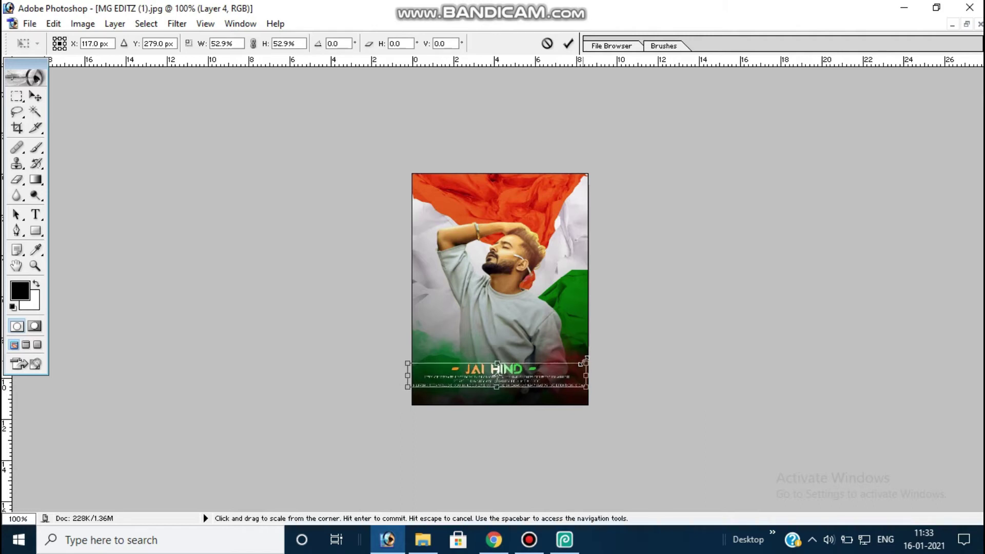
{"action": "key", "text": "Return"}
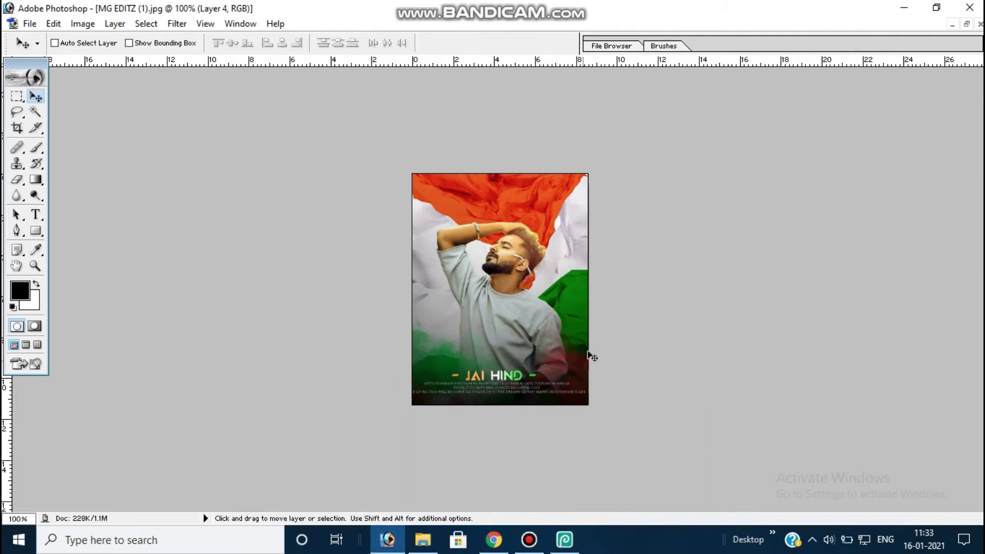
Save the finished composite as a new file named 1 in the 26 January folder.
{"action": "left_click", "coordinate": [576, 301]}
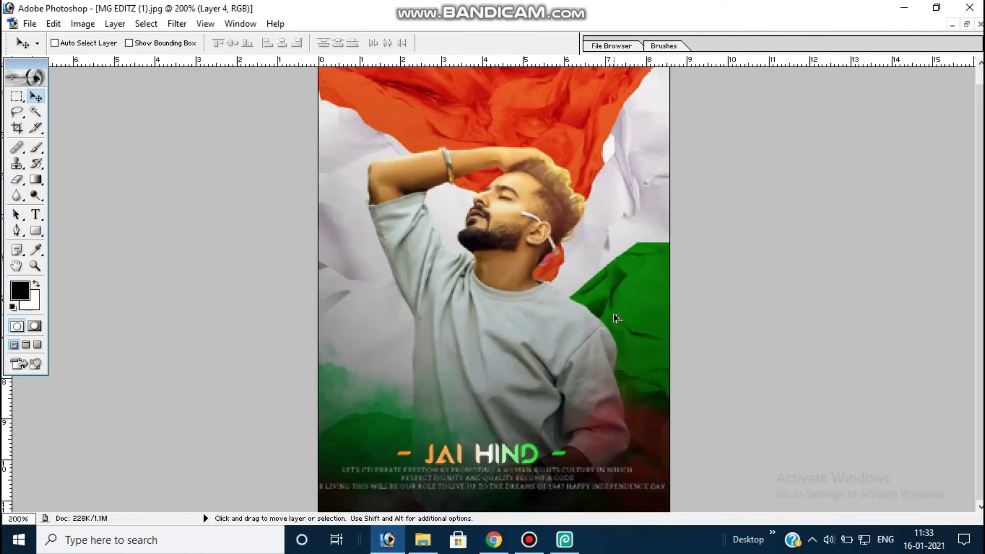
{"action": "key", "text": "ctrl+shift+s"}
{"action": "key", "text": "Return"}
{"action": "key", "text": "Return"}
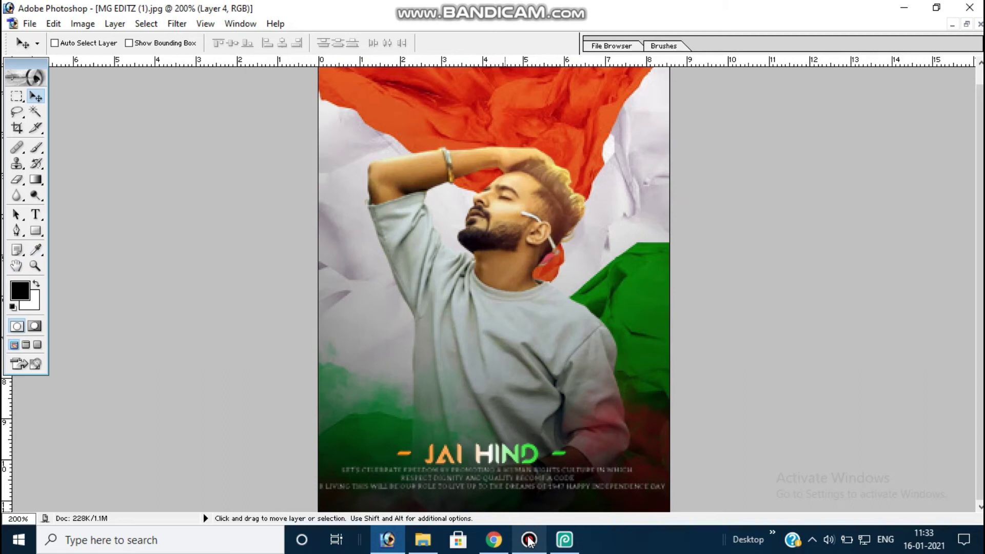
Switch to Photopea and open the saved image 1 from the 26 January folder.
{"action": "left_click", "coordinate": [564, 540]}
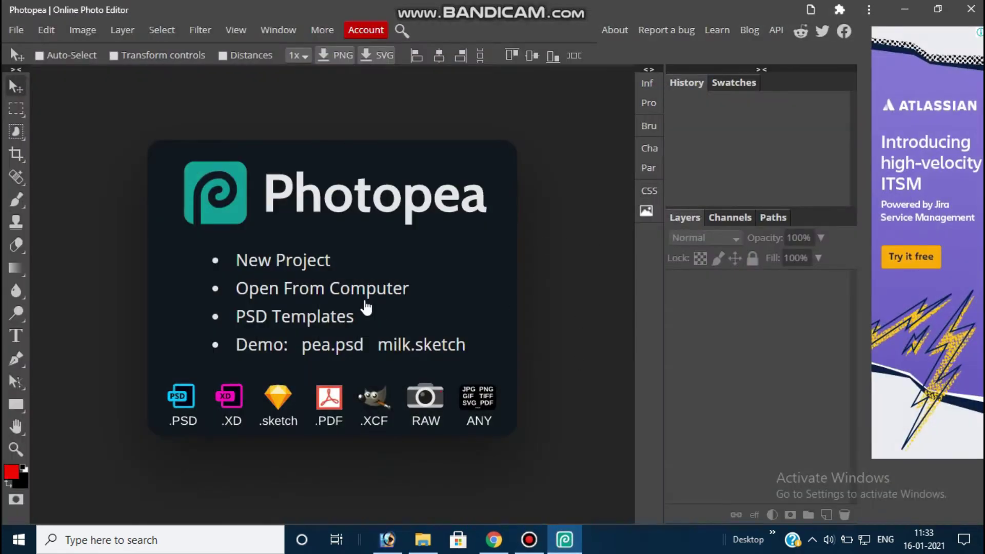
{"action": "left_click", "coordinate": [368, 290]}
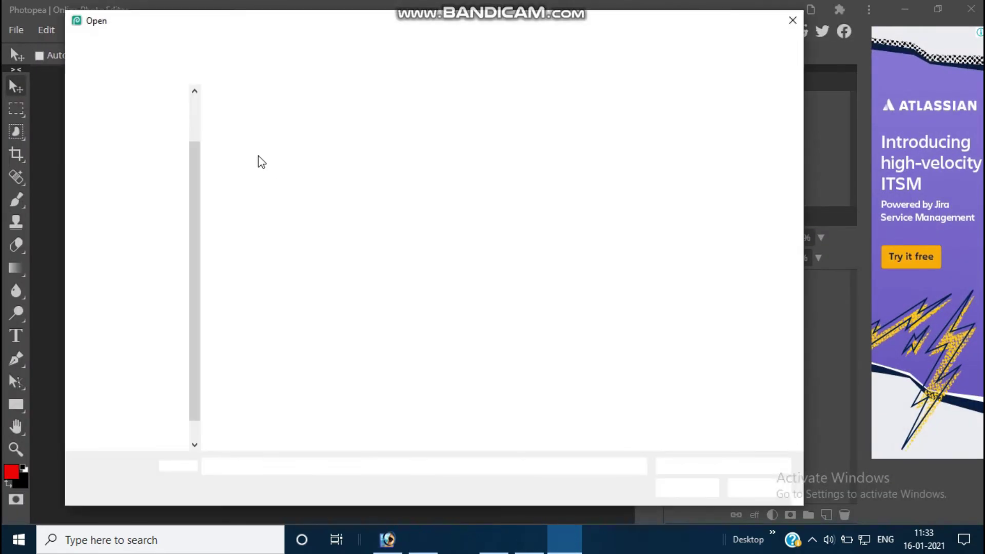
{"action": "left_click", "coordinate": [263, 140]}
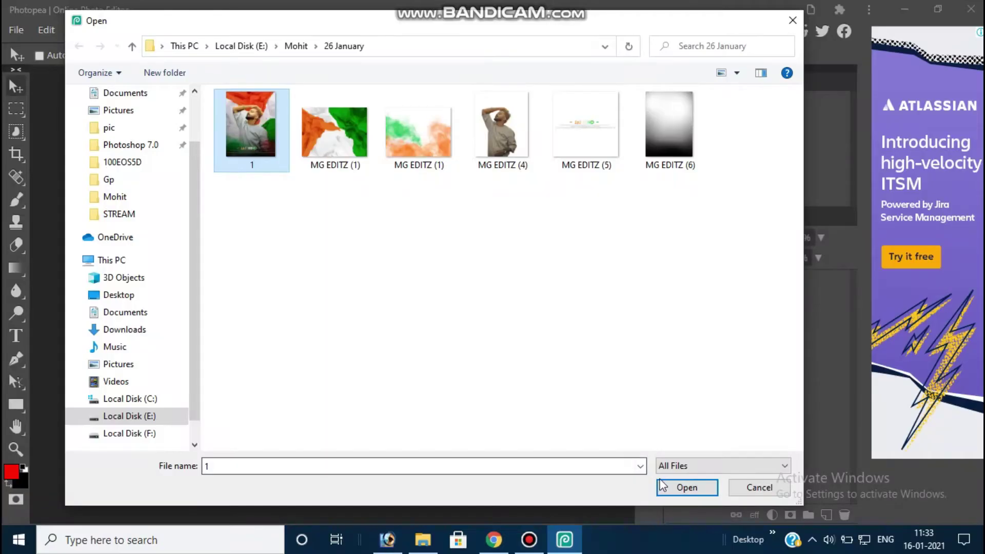
{"action": "left_click", "coordinate": [684, 488]}
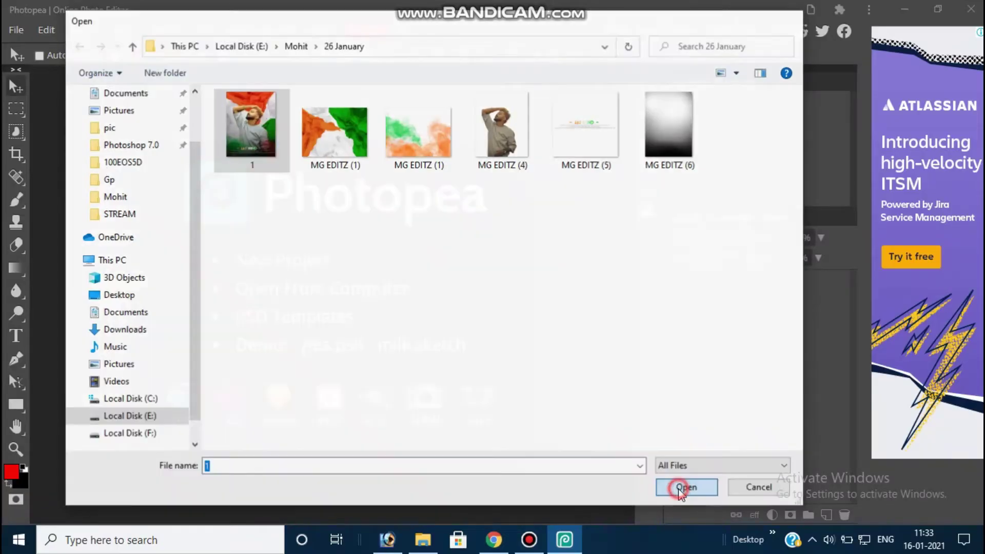
{"action": "scroll", "coordinate": [379, 292], "scroll_direction": "up", "scroll_amount": 4}
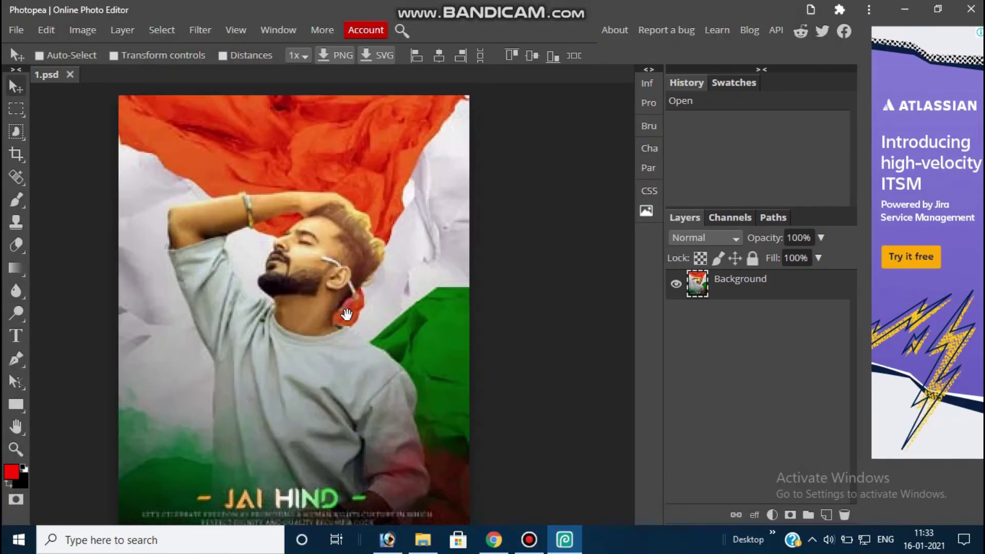
{"action": "scroll", "coordinate": [400, 302], "scroll_direction": "down", "scroll_amount": 3}
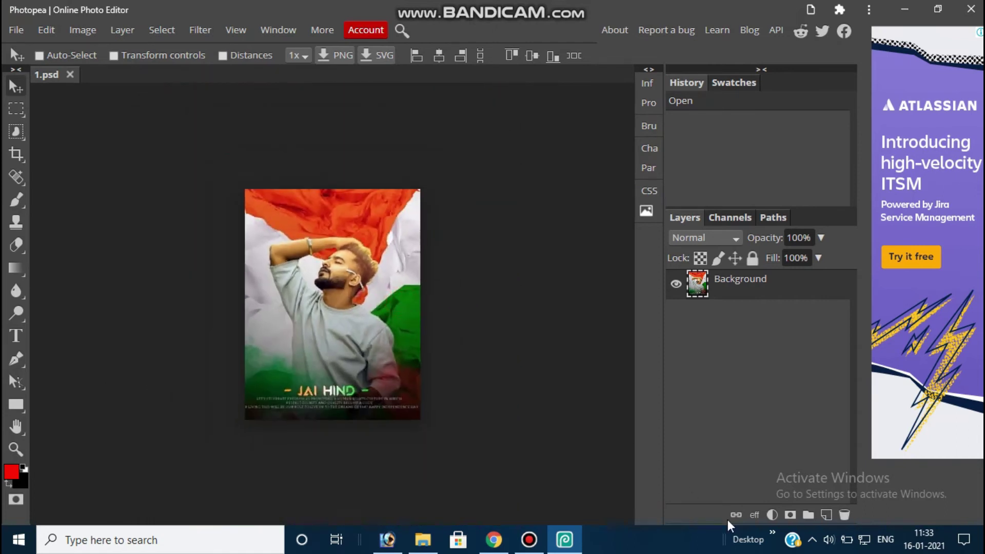
Add a Brightness/Contrast adjustment layer with brightness 17 and contrast 30.
{"action": "left_click", "coordinate": [772, 513]}
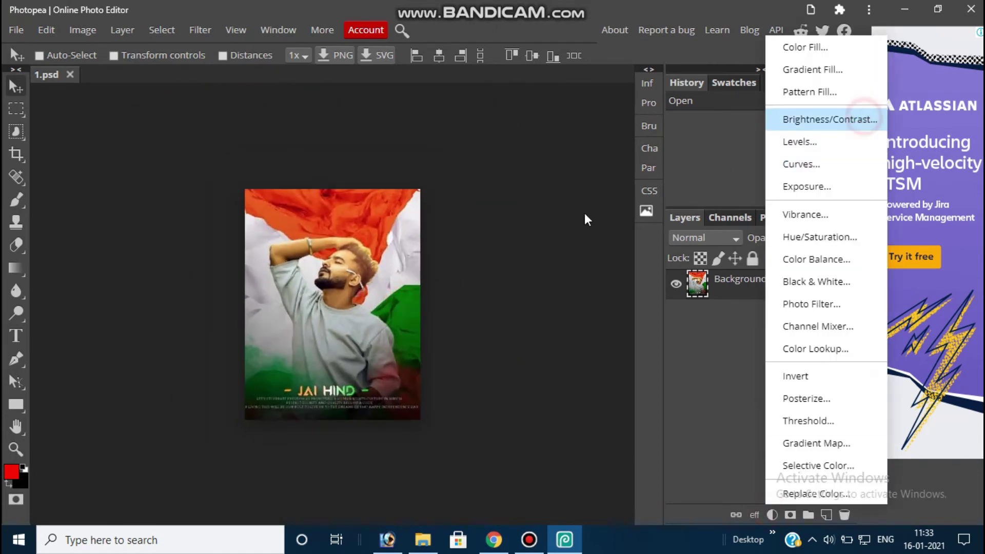
{"action": "left_click", "coordinate": [841, 117]}
{"action": "left_click_drag", "start_coordinate": [521, 181], "coordinate": [532, 181]}
{"action": "left_click_drag", "start_coordinate": [537, 228], "coordinate": [547, 226]}
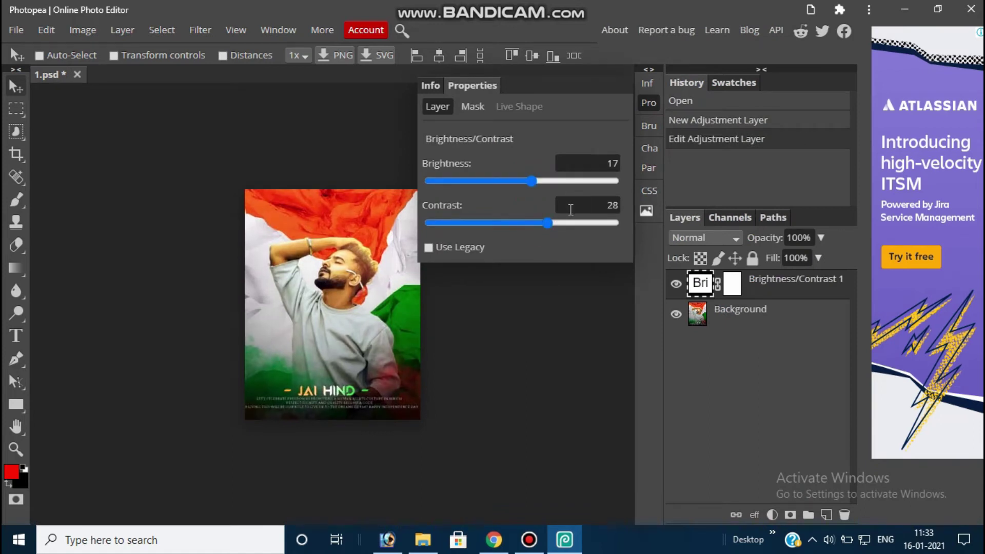
{"action": "left_click", "coordinate": [548, 224]}
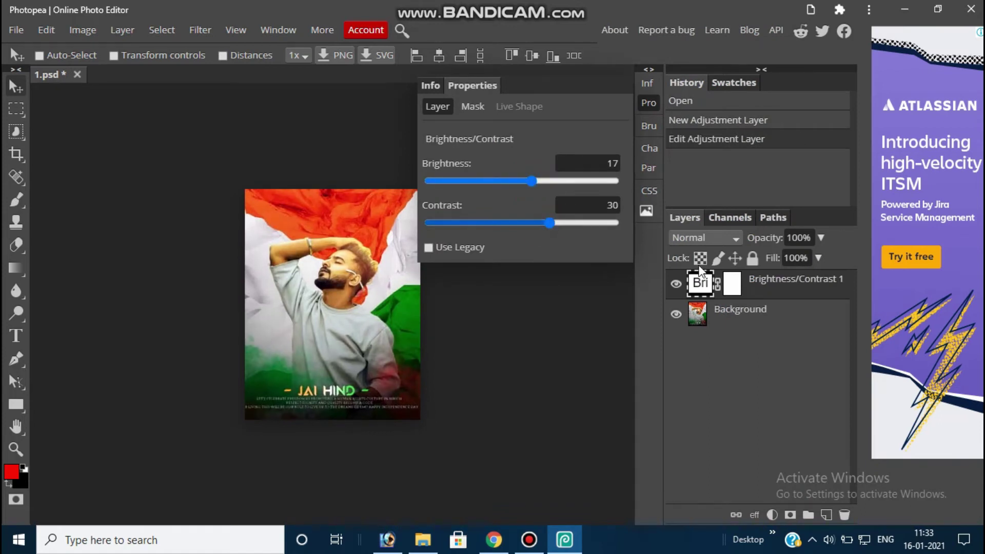
Add a Levels adjustment layer and set the Red channel's input black point to 12 and white point to 246.
{"action": "left_click", "coordinate": [772, 513]}
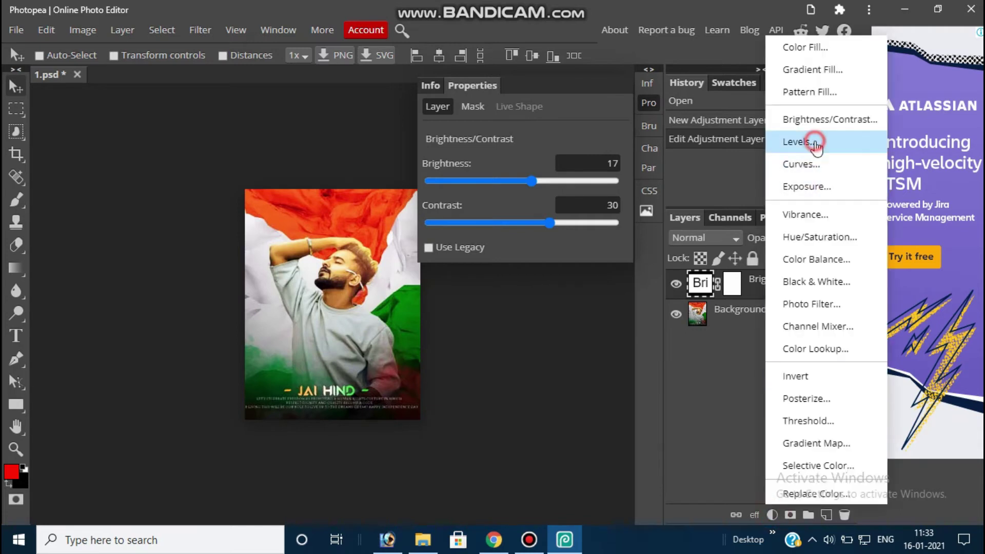
{"action": "left_click", "coordinate": [814, 137]}
{"action": "left_click", "coordinate": [490, 161]}
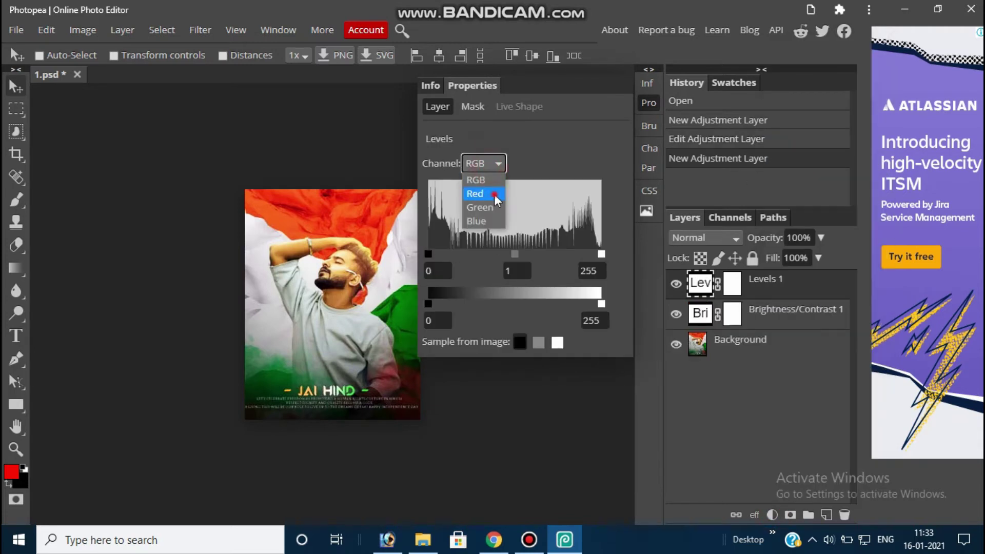
{"action": "left_click", "coordinate": [495, 194]}
{"action": "left_click_drag", "start_coordinate": [599, 255], "coordinate": [595, 255]}
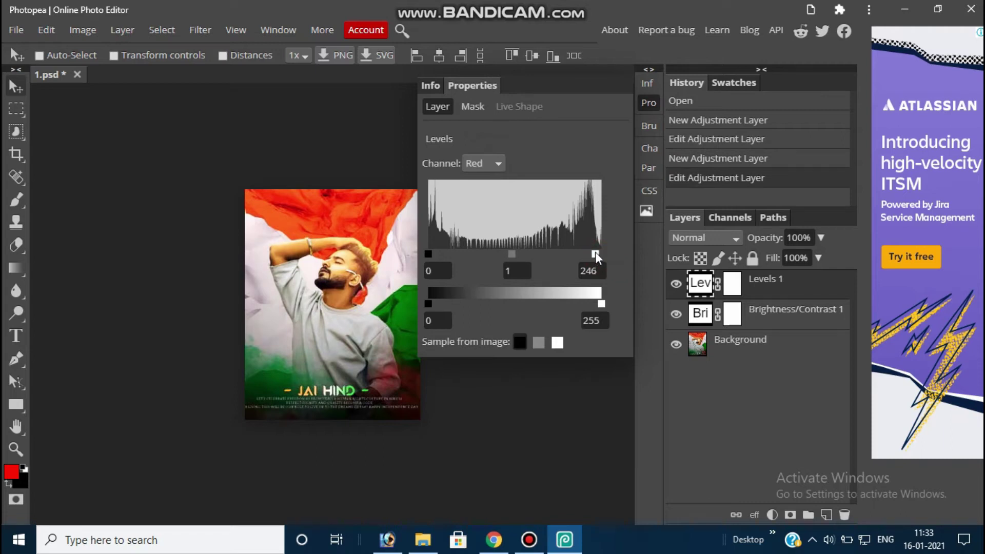
{"action": "left_click_drag", "start_coordinate": [432, 252], "coordinate": [436, 251]}
Slightly raise the input black point and lower the input white point of the Levels adjustment's Blue channel.
{"action": "left_click", "coordinate": [476, 156]}
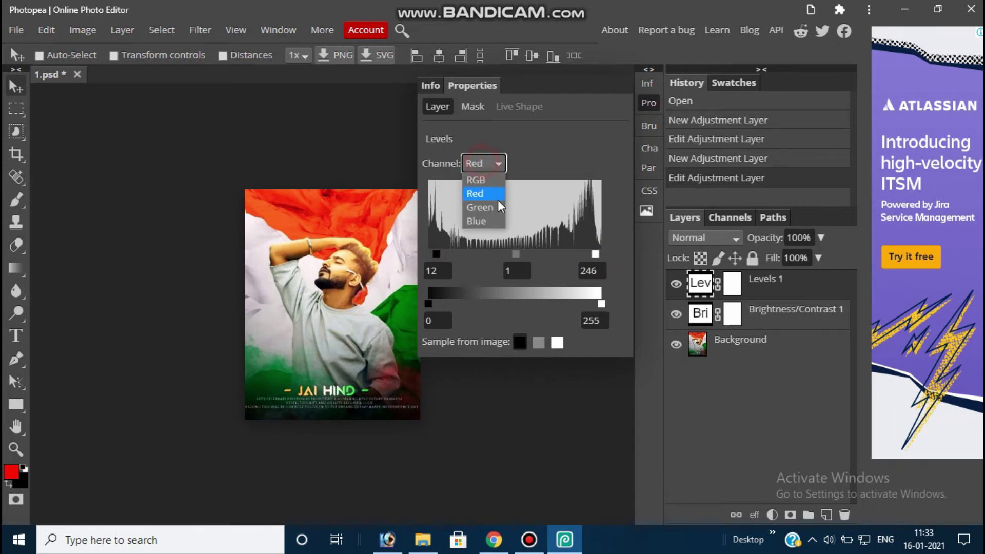
{"action": "left_click", "coordinate": [497, 221]}
{"action": "left_click_drag", "start_coordinate": [429, 253], "coordinate": [433, 253]}
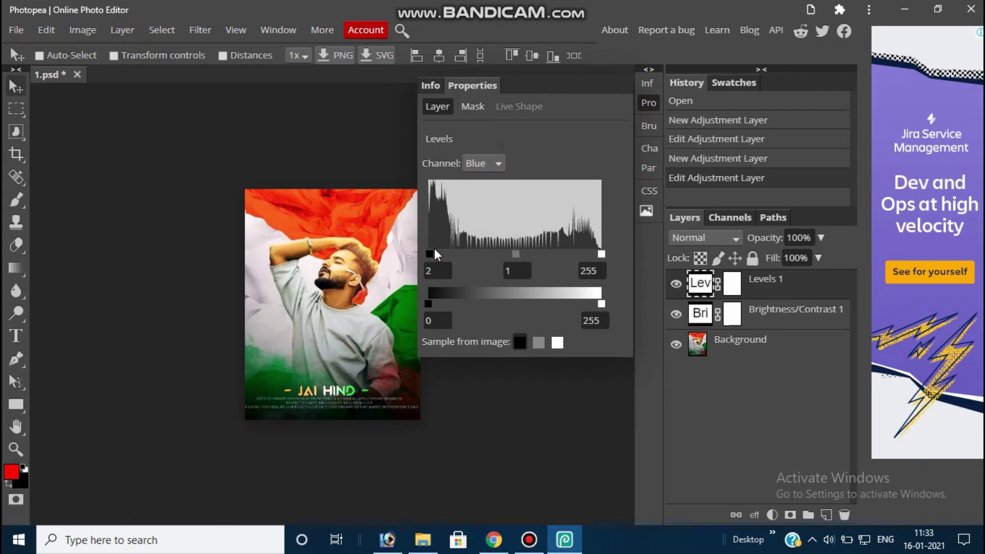
{"action": "left_click_drag", "start_coordinate": [599, 251], "coordinate": [596, 252]}
{"action": "left_click", "coordinate": [648, 102]}
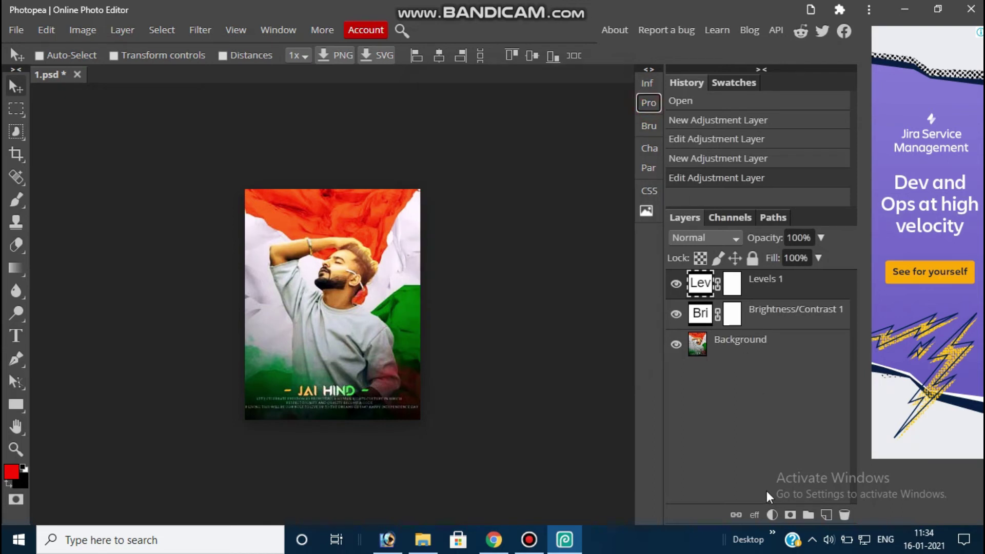
Add a Curves adjustment layer and place a midtone control point on its RGB curve.
{"action": "left_click", "coordinate": [773, 514]}
{"action": "left_click", "coordinate": [804, 165]}
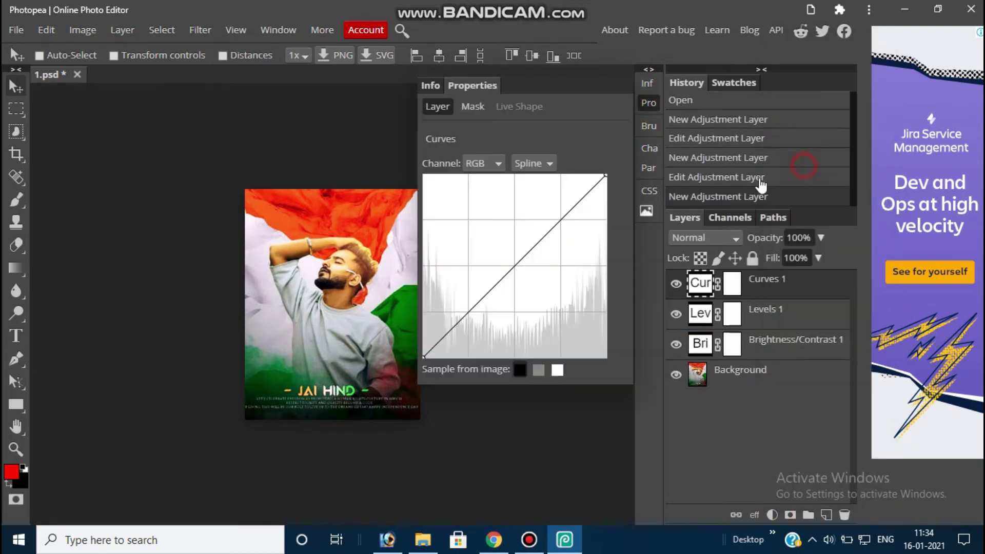
{"action": "left_click", "coordinate": [511, 270]}
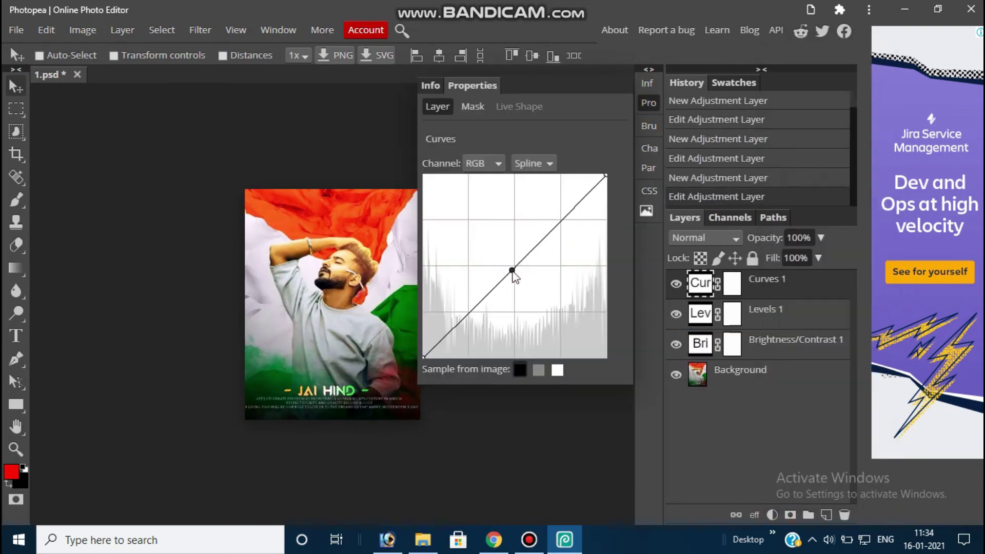
{"action": "left_click", "coordinate": [649, 103]}
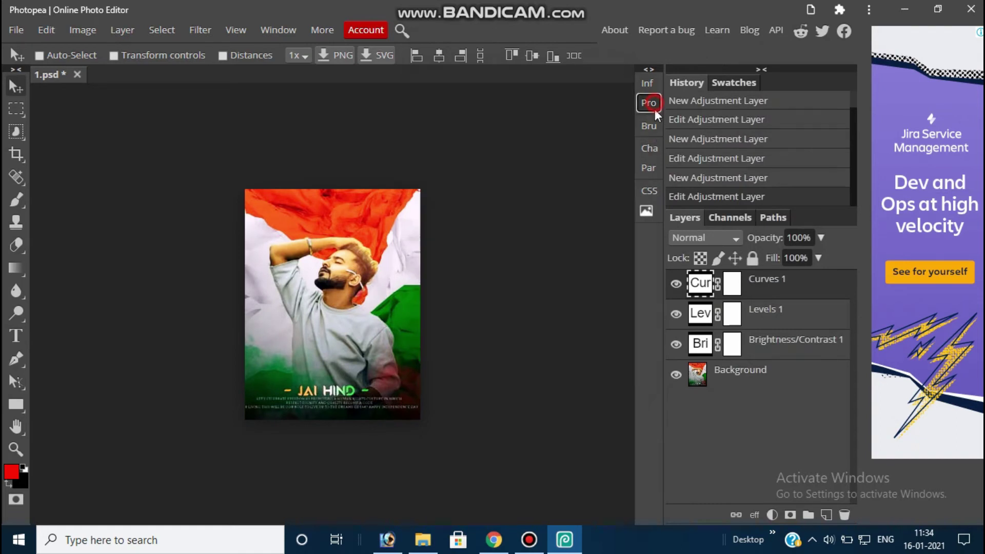
Add a Vibrance adjustment layer with vibrance 30 and saturation -11.
{"action": "left_click", "coordinate": [772, 514]}
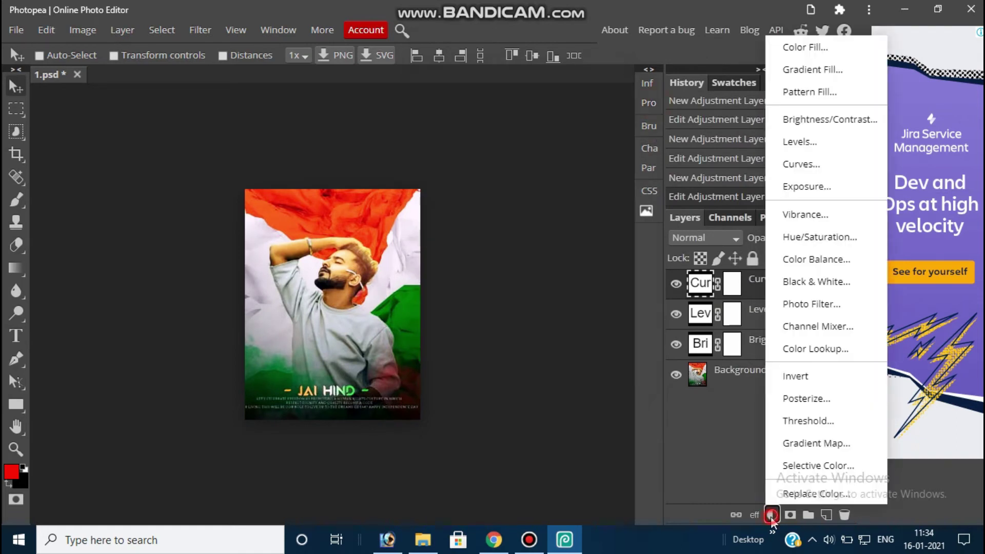
{"action": "left_click", "coordinate": [808, 214]}
{"action": "left_click_drag", "start_coordinate": [535, 180], "coordinate": [547, 181]}
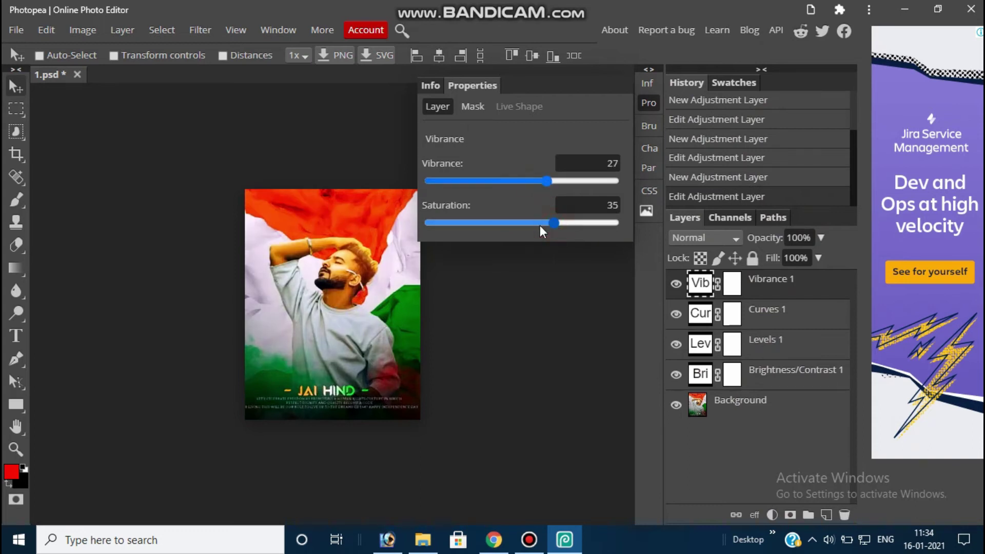
{"action": "left_click_drag", "start_coordinate": [539, 226], "coordinate": [512, 224]}
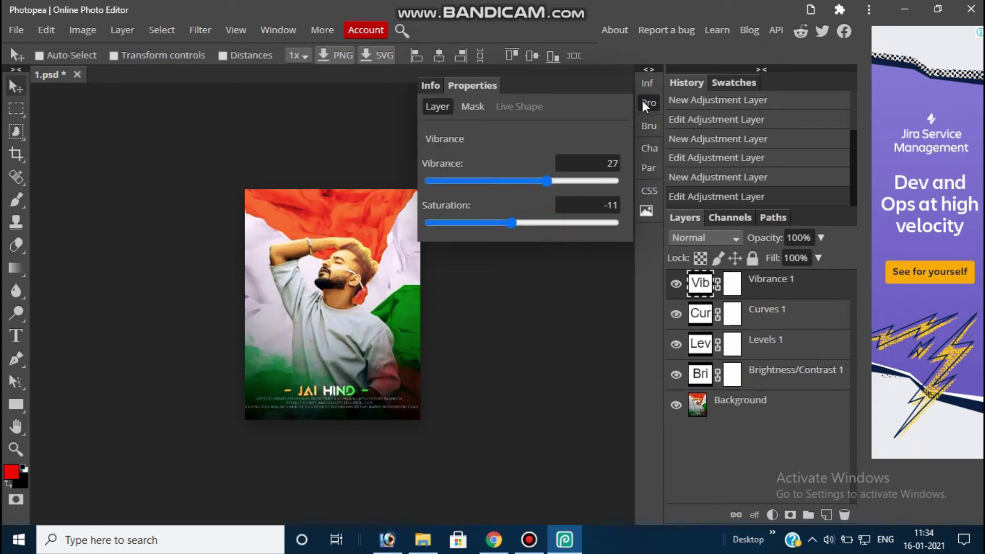
{"action": "left_click_drag", "start_coordinate": [543, 181], "coordinate": [554, 177]}
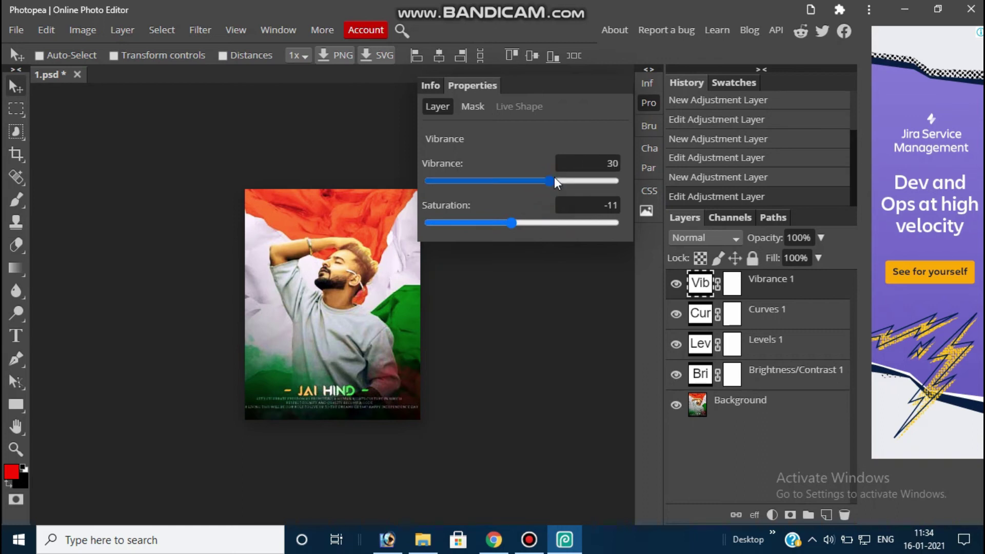
Add a Hue/Saturation adjustment layer and set its Cyan range to hue 27, saturation 41 and lightness 35.
{"action": "left_click", "coordinate": [647, 105]}
{"action": "left_click", "coordinate": [771, 514]}
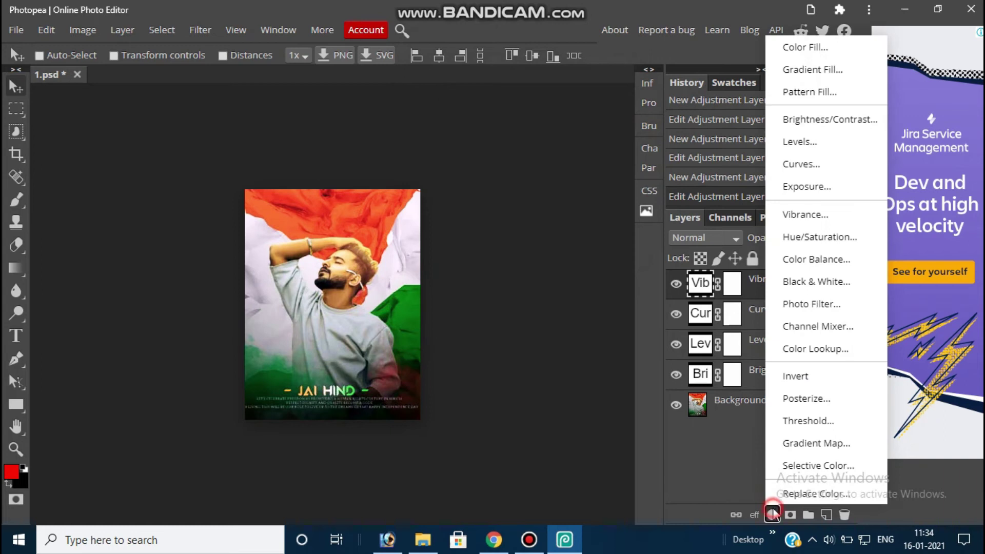
{"action": "left_click", "coordinate": [826, 235]}
{"action": "left_click", "coordinate": [479, 165]}
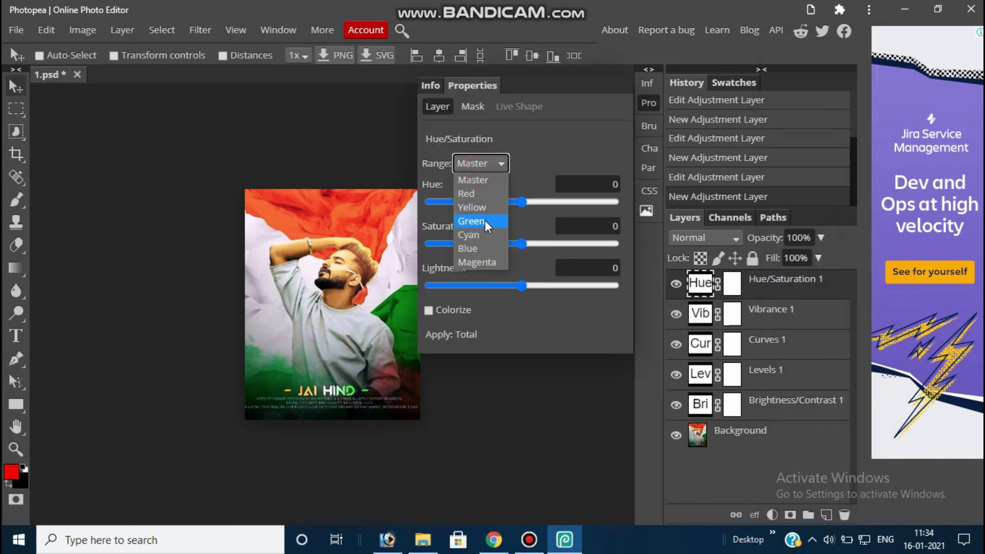
{"action": "left_click", "coordinate": [485, 231]}
{"action": "mouse_move", "coordinate": [521, 201]}
{"action": "left_mouse_down"}
{"action": "mouse_move", "coordinate": [549, 202]}
{"action": "mouse_move", "coordinate": [484, 205]}
{"action": "mouse_move", "coordinate": [591, 196]}
{"action": "mouse_move", "coordinate": [429, 205]}
{"action": "mouse_move", "coordinate": [554, 204]}
{"action": "mouse_move", "coordinate": [529, 204]}
{"action": "mouse_move", "coordinate": [537, 207]}
{"action": "left_mouse_up"}
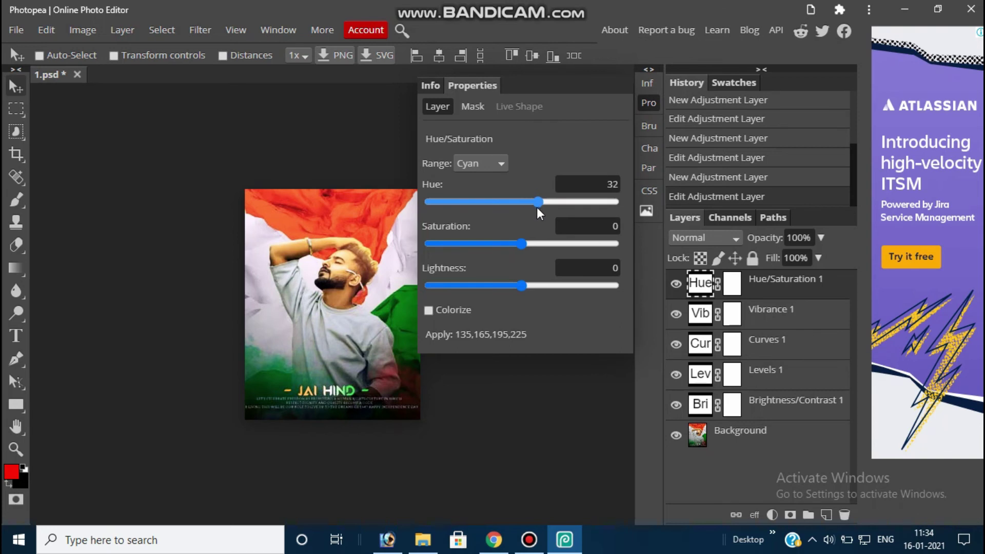
{"action": "left_click_drag", "start_coordinate": [536, 244], "coordinate": [559, 244]}
{"action": "left_click_drag", "start_coordinate": [523, 285], "coordinate": [553, 287]}
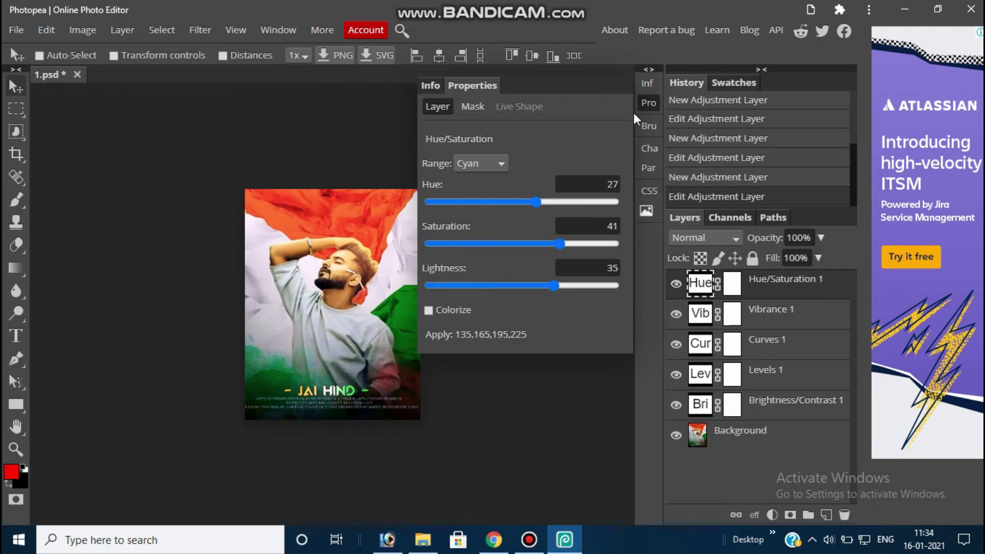
{"action": "left_click", "coordinate": [649, 103]}
Add a Color Balance adjustment layer and set its Highlights range to red 6 and green 2.
{"action": "left_click", "coordinate": [773, 514]}
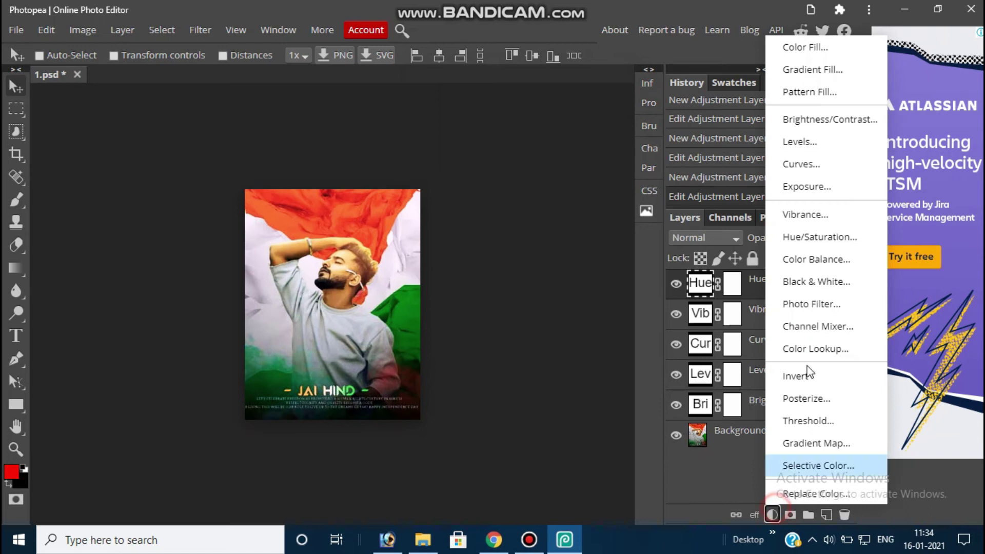
{"action": "left_click", "coordinate": [828, 255]}
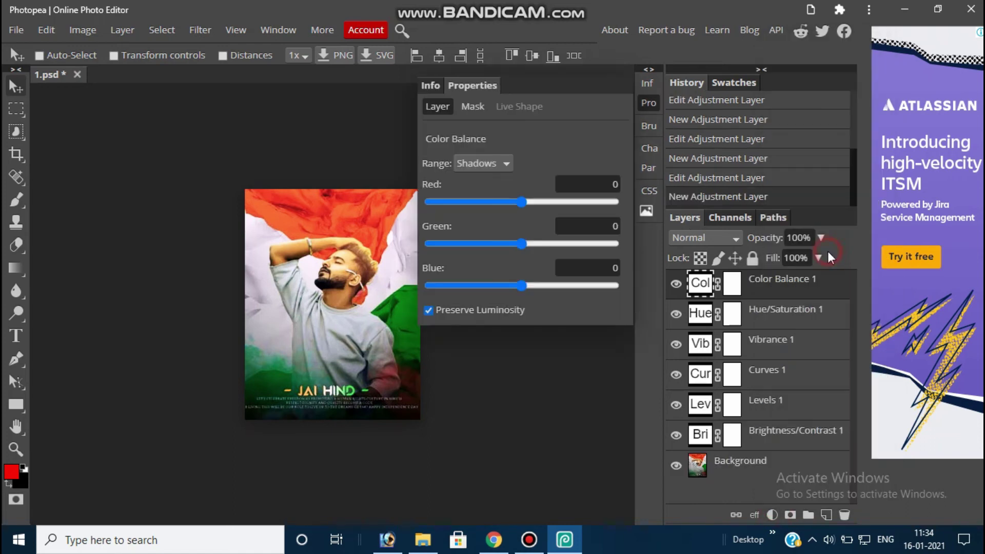
{"action": "left_click", "coordinate": [506, 163]}
{"action": "left_click", "coordinate": [504, 204]}
{"action": "left_click", "coordinate": [537, 203]}
{"action": "mouse_move", "coordinate": [522, 244]}
{"action": "left_mouse_down"}
{"action": "mouse_move", "coordinate": [536, 251]}
{"action": "mouse_move", "coordinate": [524, 252]}
{"action": "left_mouse_up"}
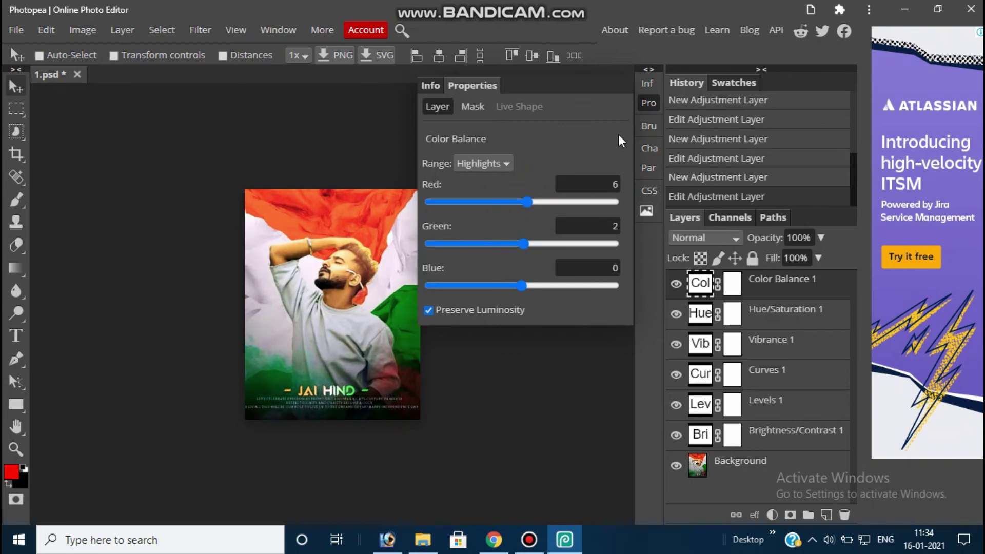
{"action": "left_click", "coordinate": [648, 103]}
Add a second Curves adjustment layer above Color Balance and slightly shift a control point on its curve.
{"action": "left_click", "coordinate": [775, 512]}
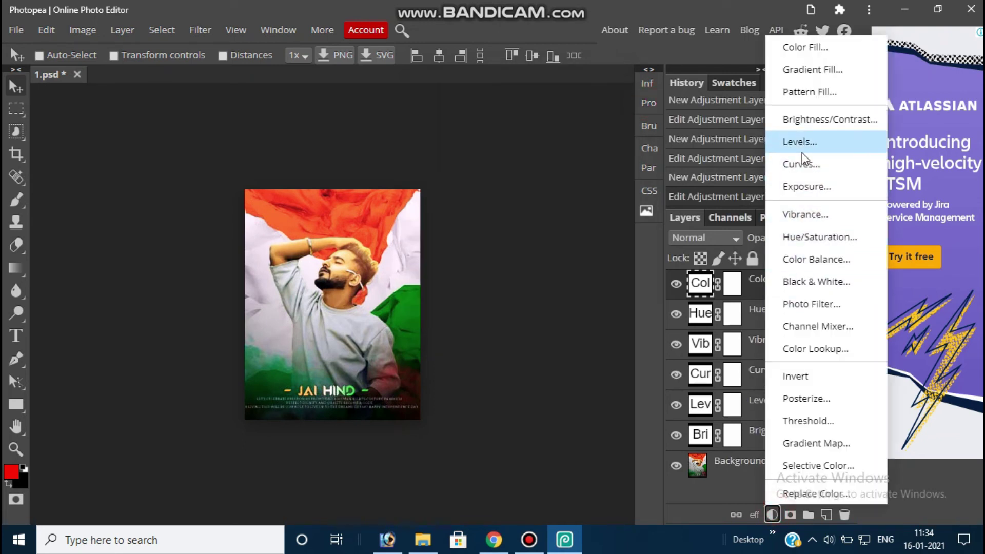
{"action": "left_click", "coordinate": [807, 171]}
{"action": "left_click_drag", "start_coordinate": [513, 268], "coordinate": [507, 268]}
{"action": "left_click", "coordinate": [648, 102]}
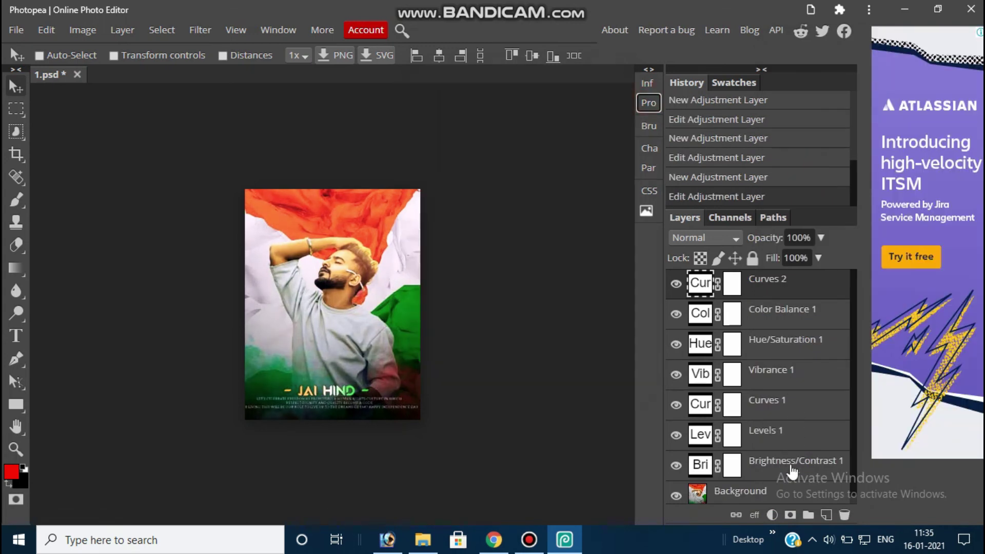
Add a second Hue/Saturation adjustment layer and set the hue of its Red range to -5.
{"action": "left_click", "coordinate": [772, 515]}
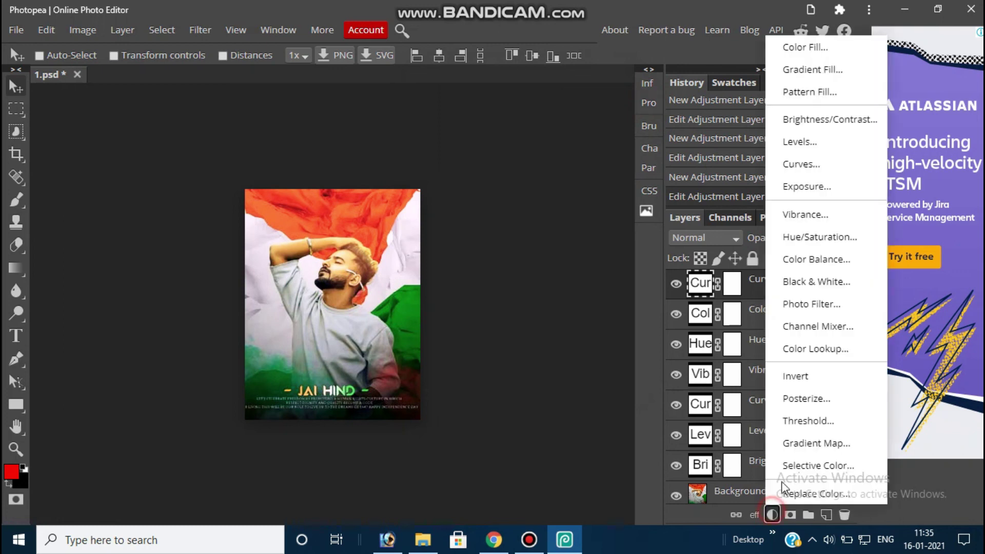
{"action": "left_click", "coordinate": [821, 238]}
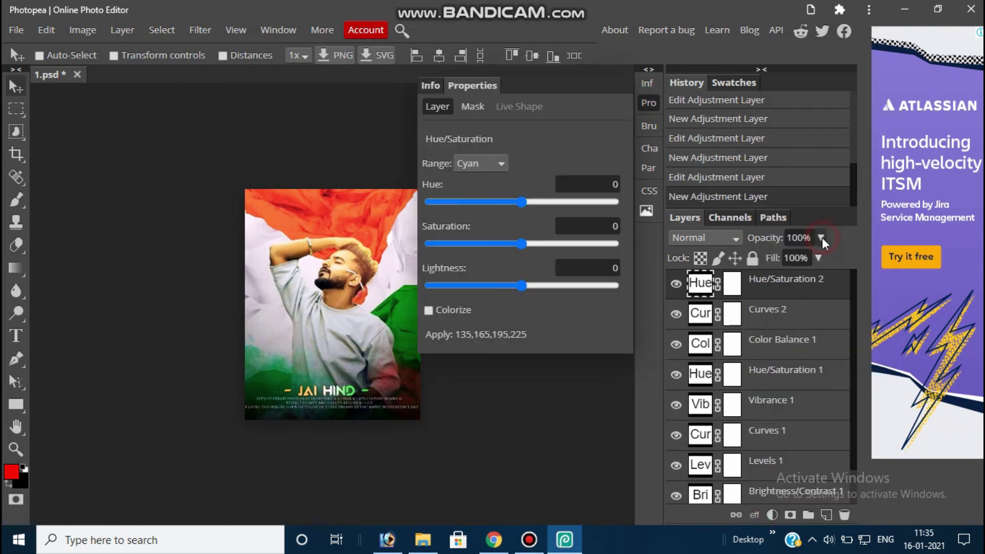
{"action": "left_click", "coordinate": [475, 171]}
{"action": "left_click", "coordinate": [482, 192]}
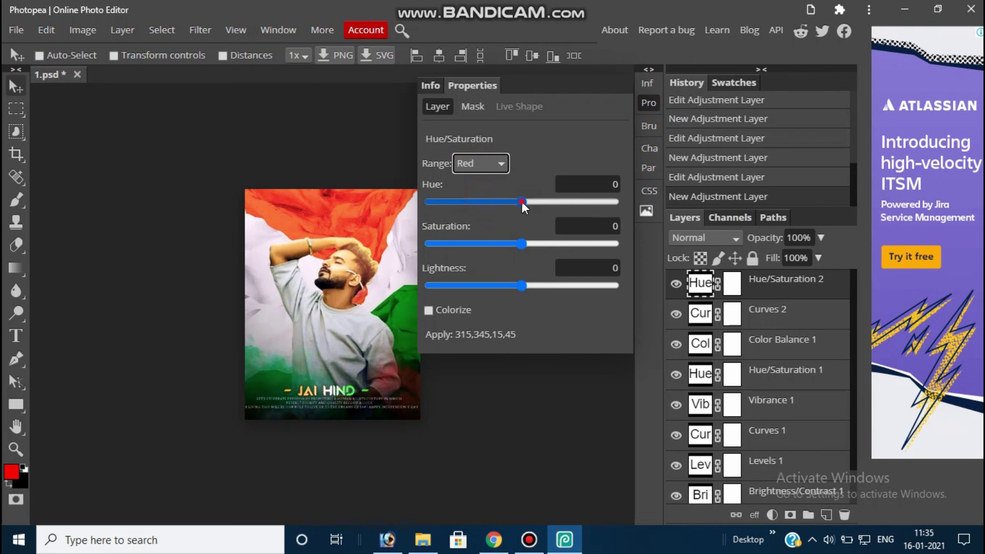
{"action": "left_click_drag", "start_coordinate": [522, 201], "coordinate": [519, 203]}
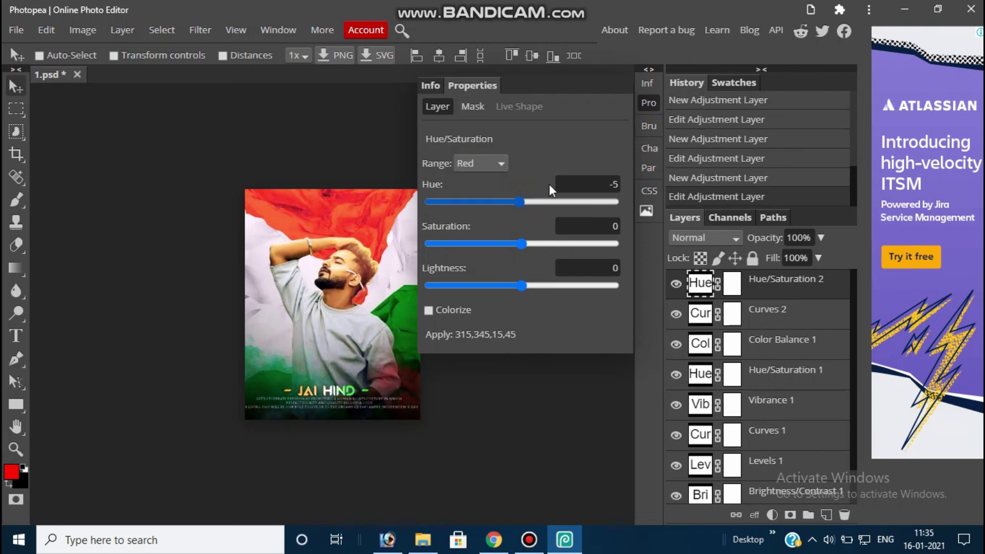
{"action": "left_click", "coordinate": [648, 102]}
Export the finished composite as a JPG and inspect the exported 1.jpg enlarged in Picasa Photo Viewer.
{"action": "left_click", "coordinate": [16, 30]}
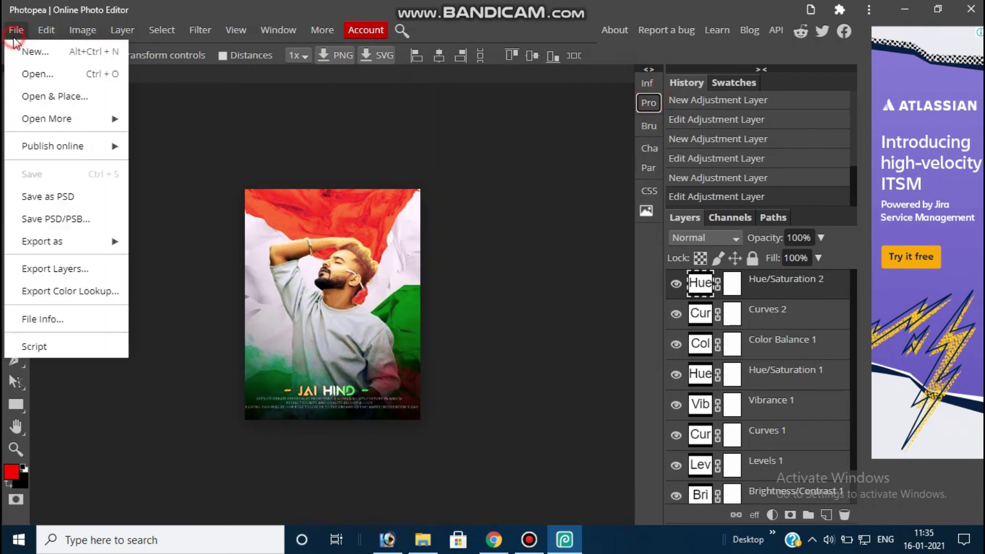
{"action": "mouse_move", "coordinate": [94, 244]}
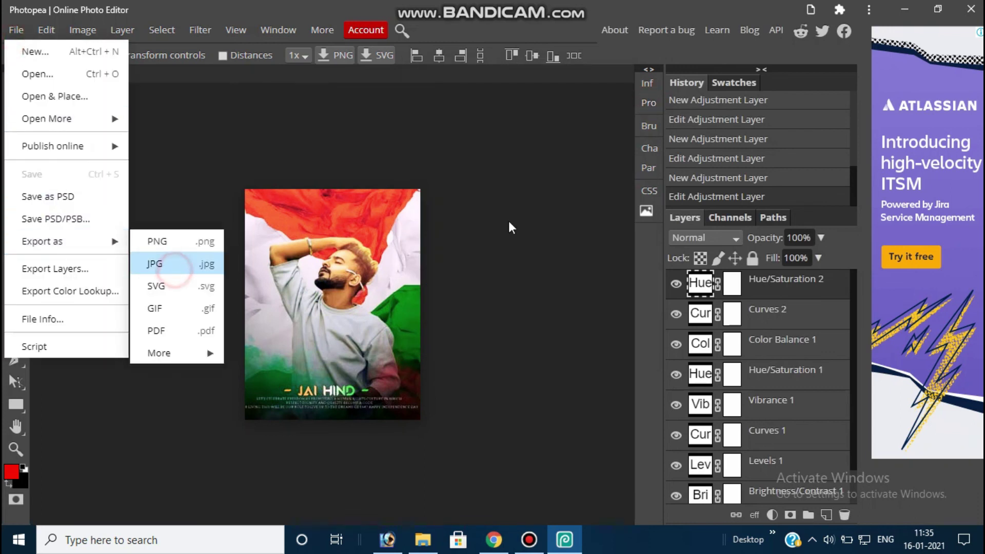
{"action": "left_click", "coordinate": [167, 260]}
{"action": "left_click_drag", "start_coordinate": [397, 211], "coordinate": [444, 229]}
{"action": "left_click", "coordinate": [396, 260]}
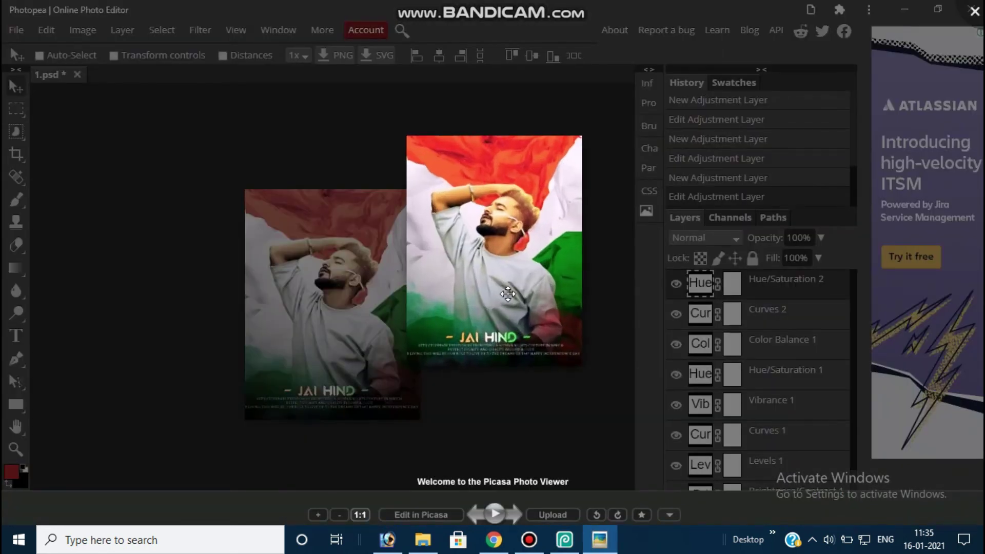
{"action": "scroll", "coordinate": [512, 292], "scroll_direction": "up", "scroll_amount": 3}
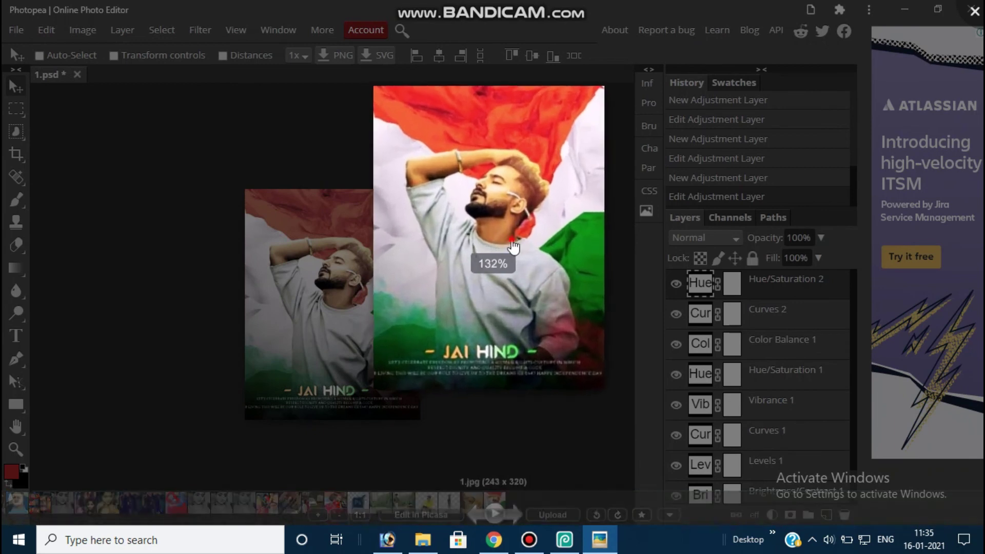
{"action": "scroll", "coordinate": [513, 267], "scroll_direction": "up", "scroll_amount": 2}
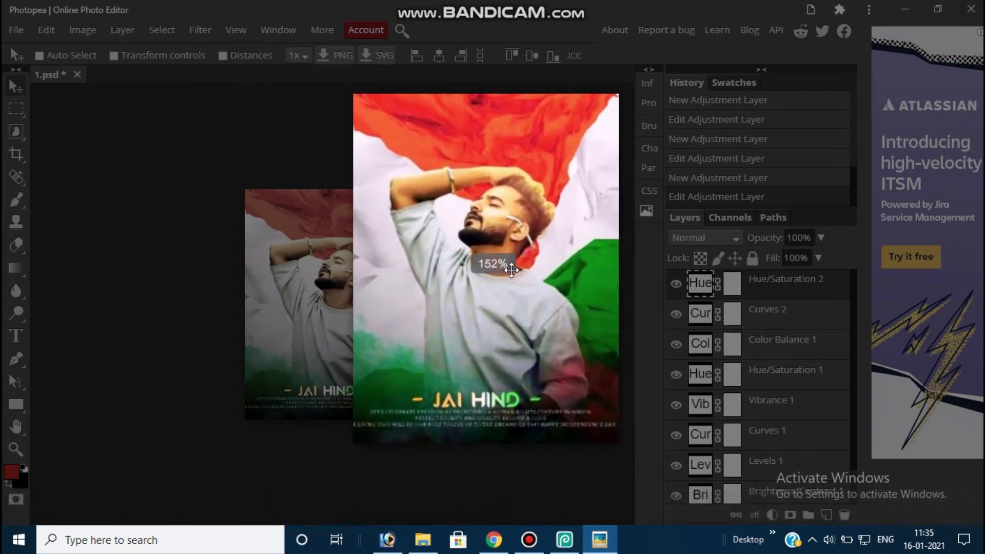